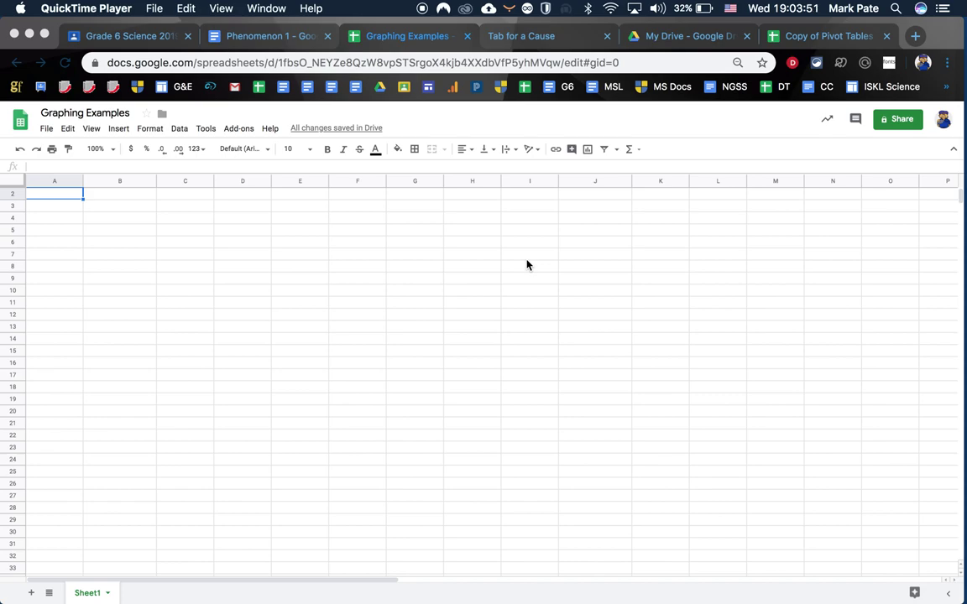
- Switch to the Copy of Pivot Tables spreadsheet and examine the nationality counts laid out in columns on the Pivot Table 3 sheet
left_click(438, 355)
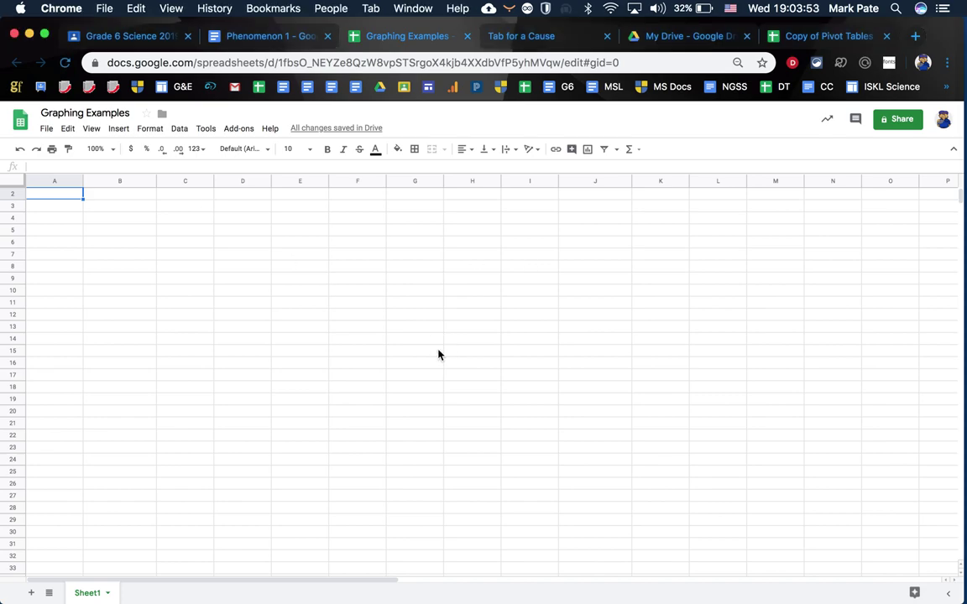
left_click(615, 256)
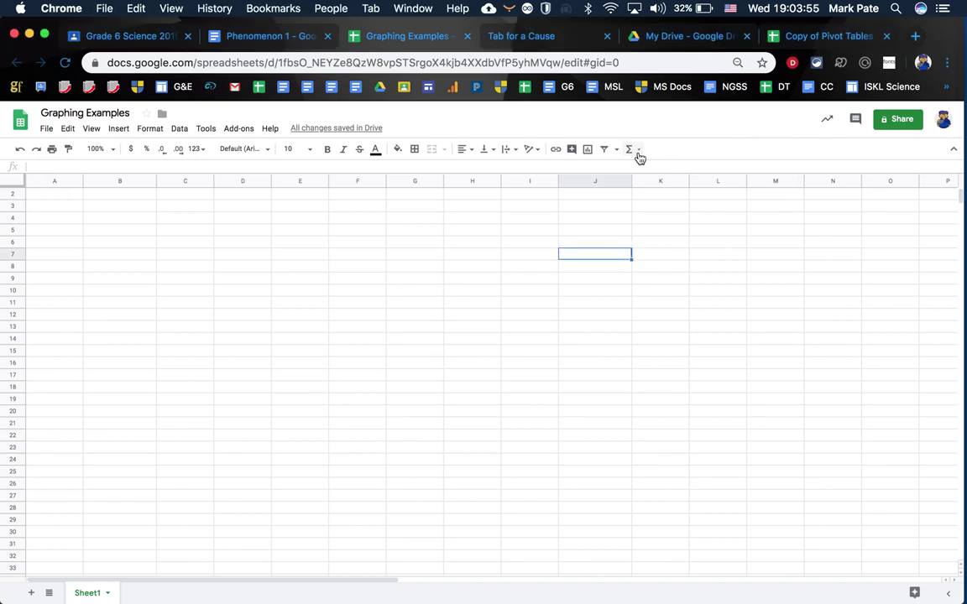
left_click(801, 37)
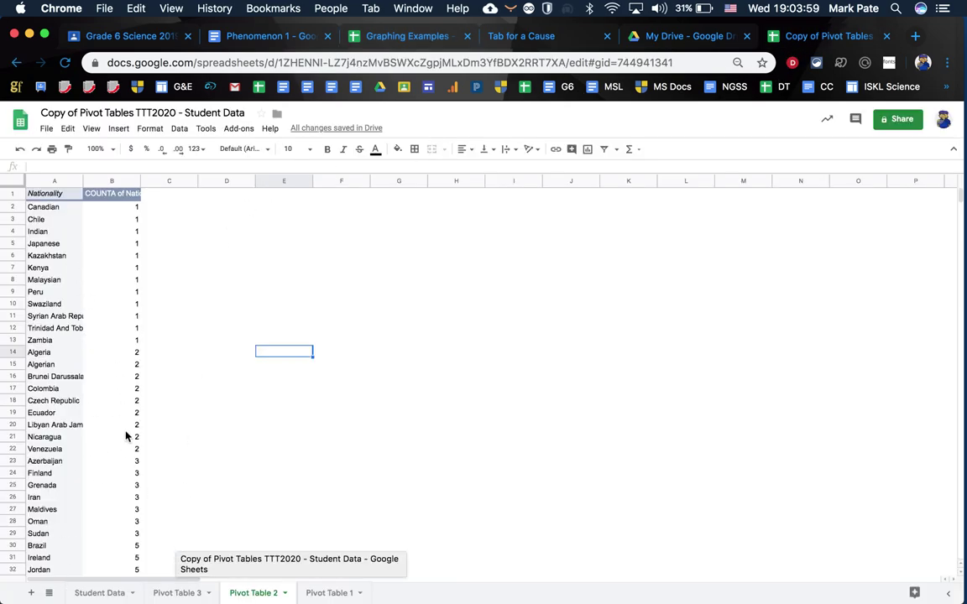
left_click(178, 591)
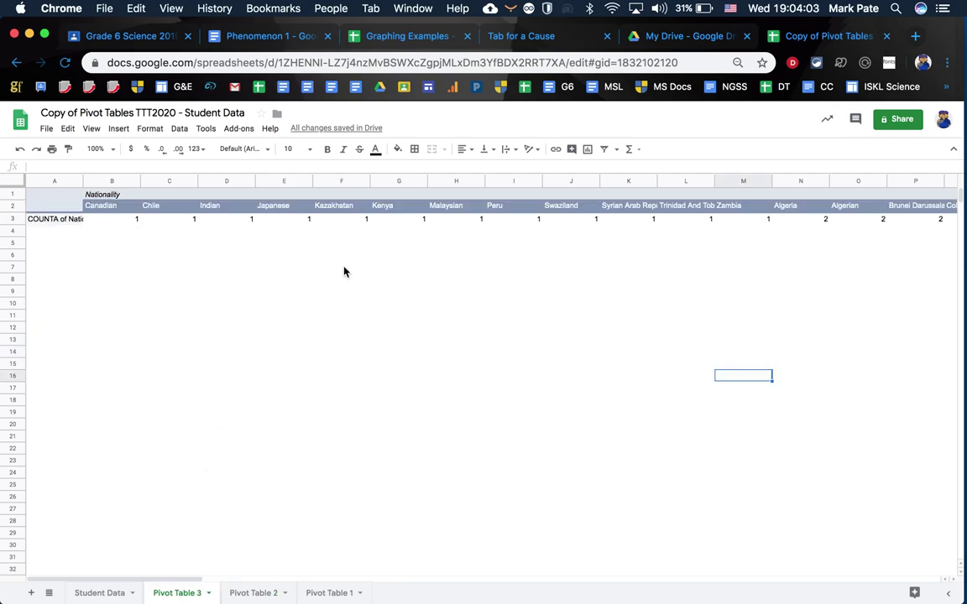
scroll(617, 257, "right", 15)
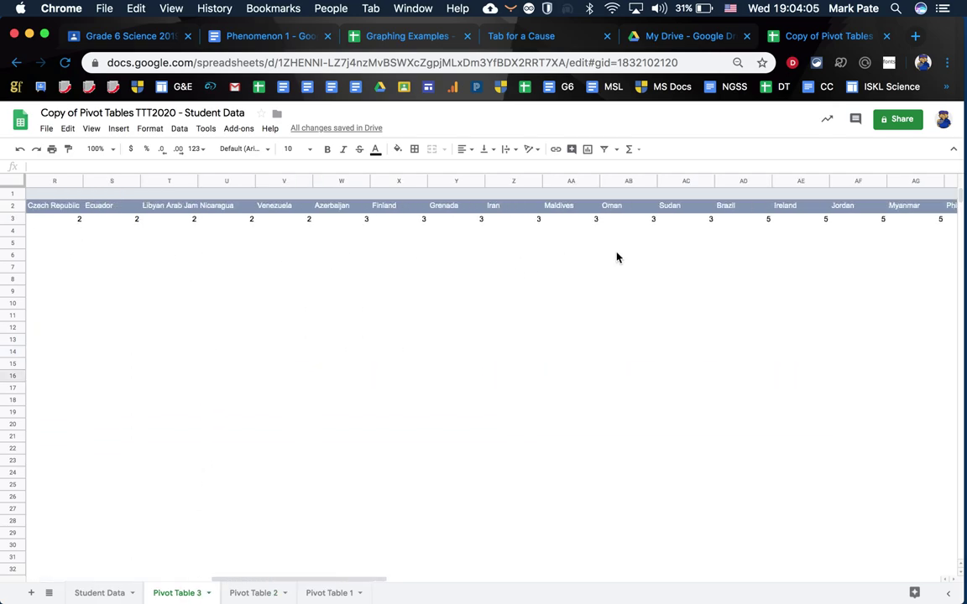
scroll(617, 257, "right", 15)
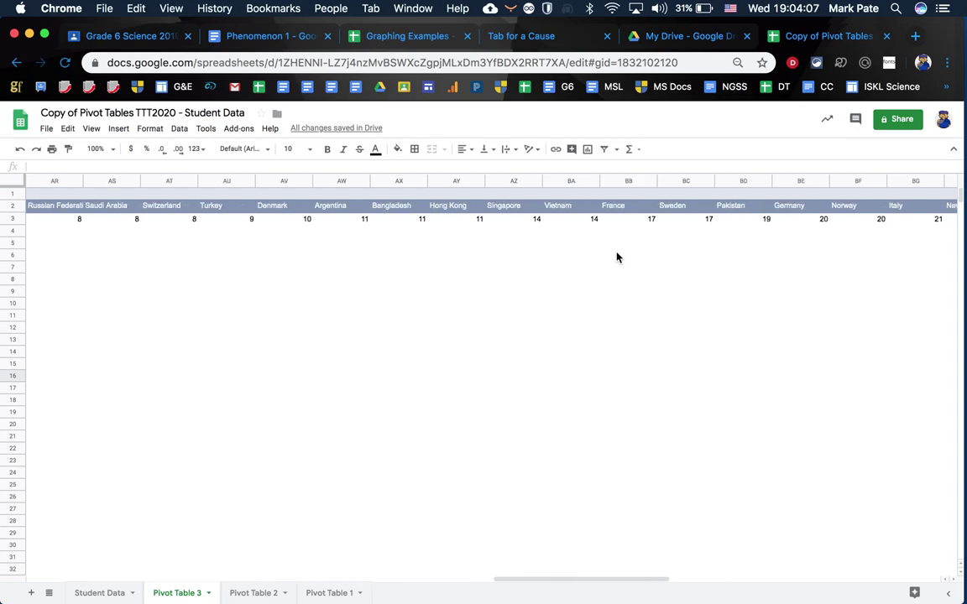
scroll(616, 256, "right", 15)
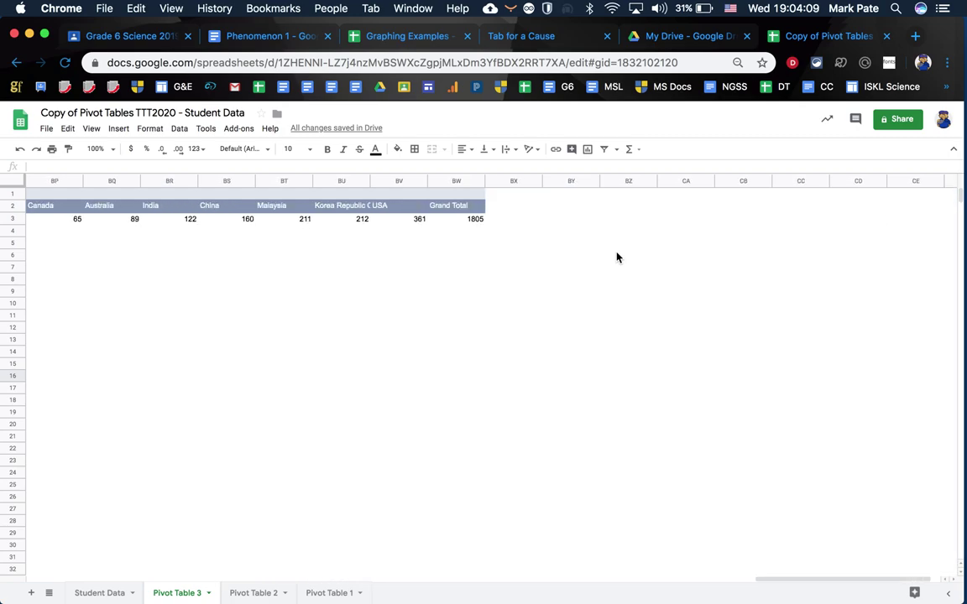
scroll(617, 257, "left", 20)
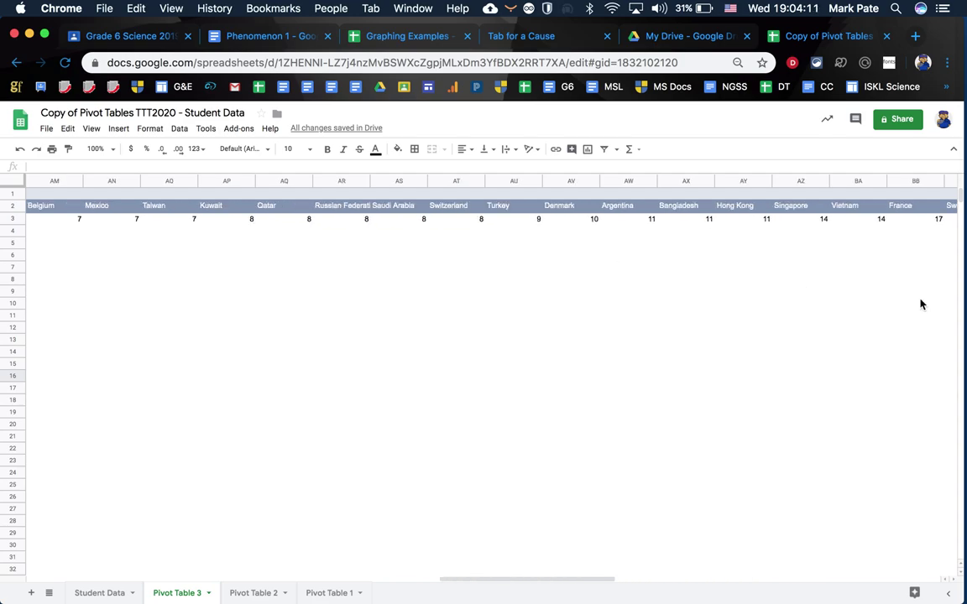
scroll(920, 304, "left", 12)
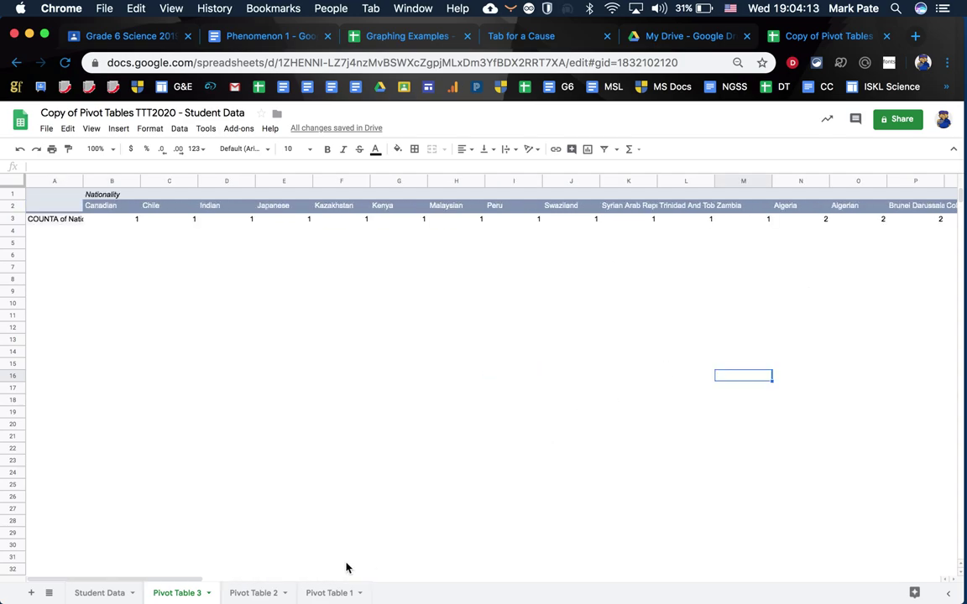
- Examine the nationality counts laid out in rows on the Pivot Table 2 sheet, down to the grand total
left_click(239, 593)
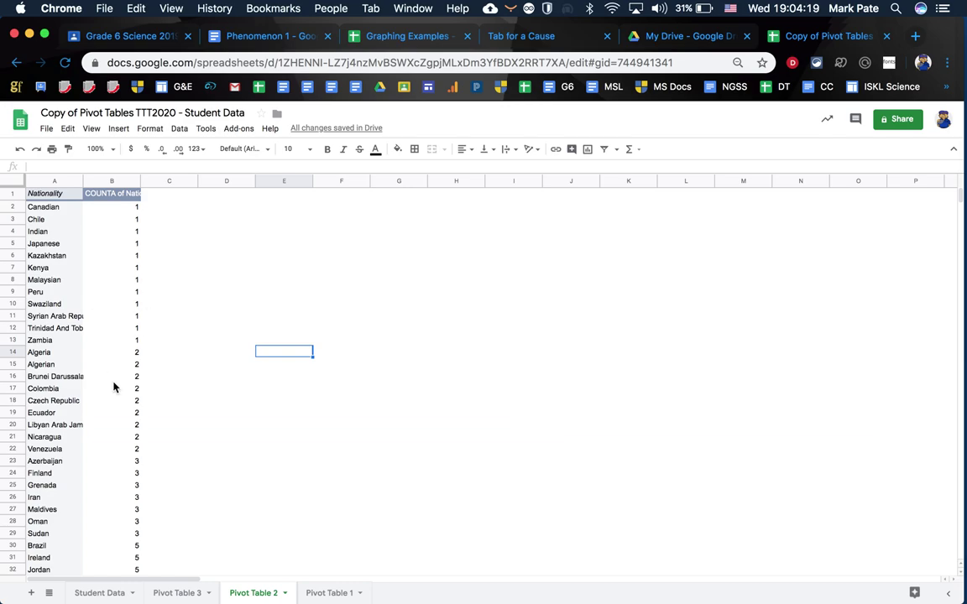
scroll(256, 432, "down", 5)
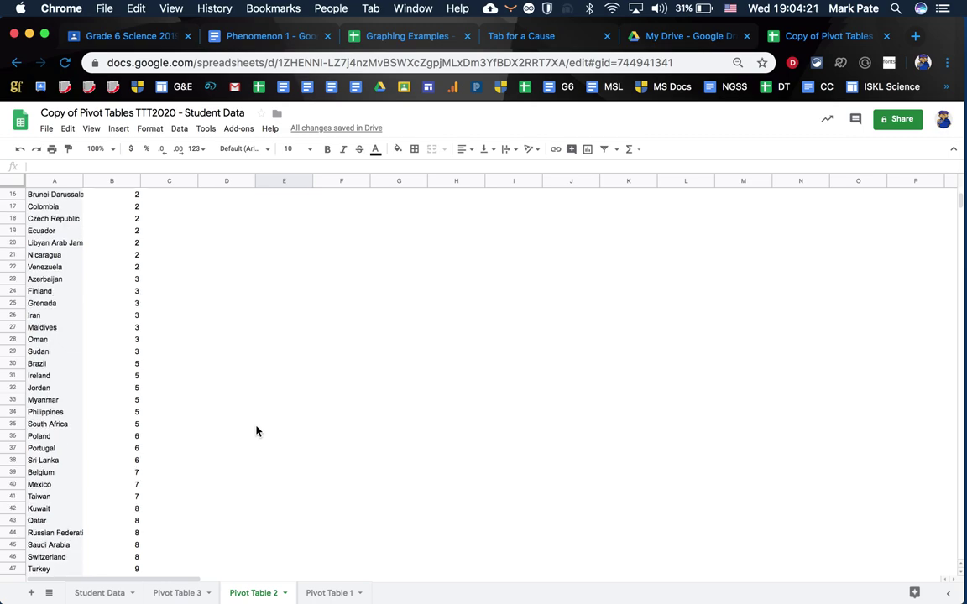
scroll(257, 431, "down", 10)
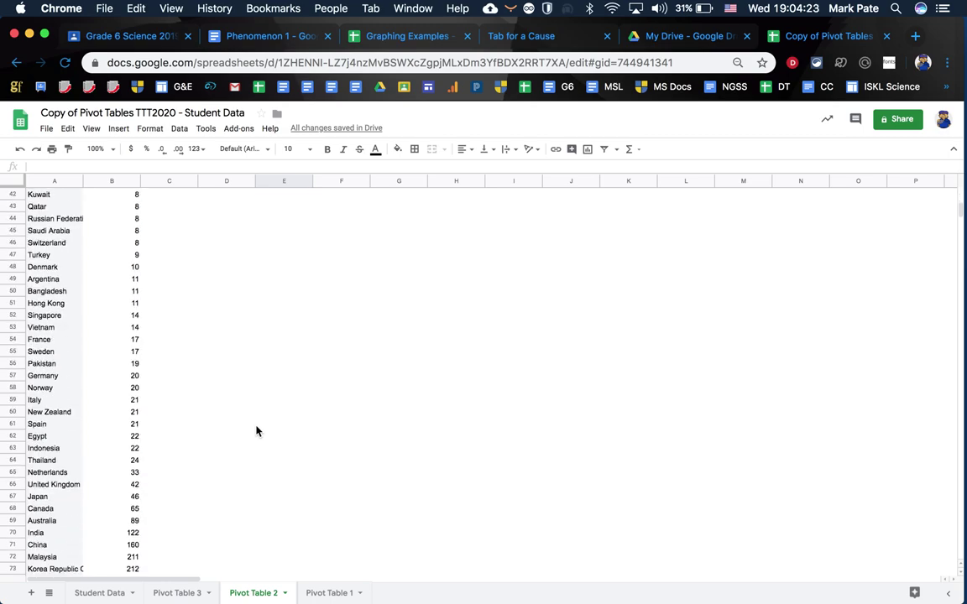
scroll(257, 432, "down", 1)
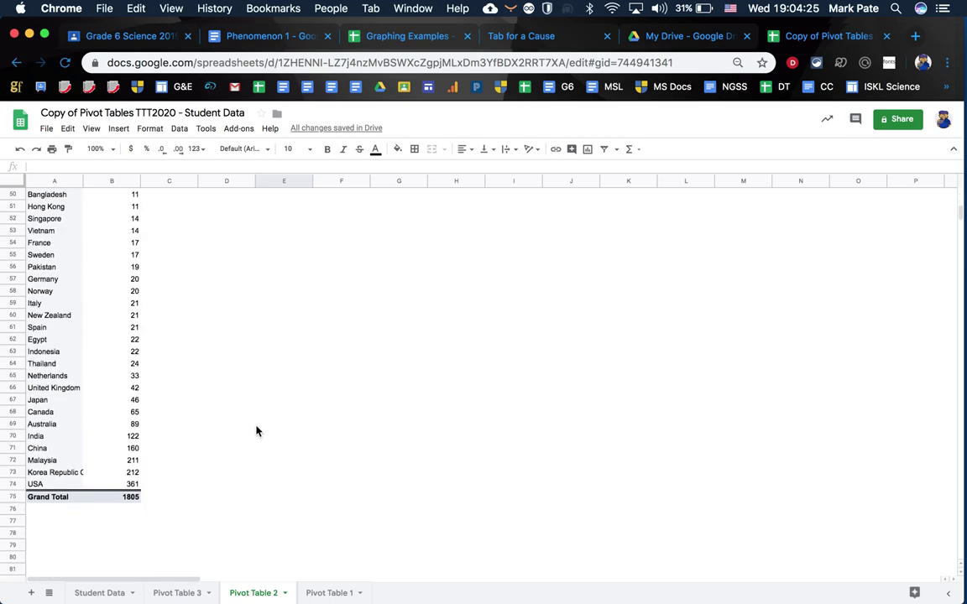
scroll(308, 392, "up", 12)
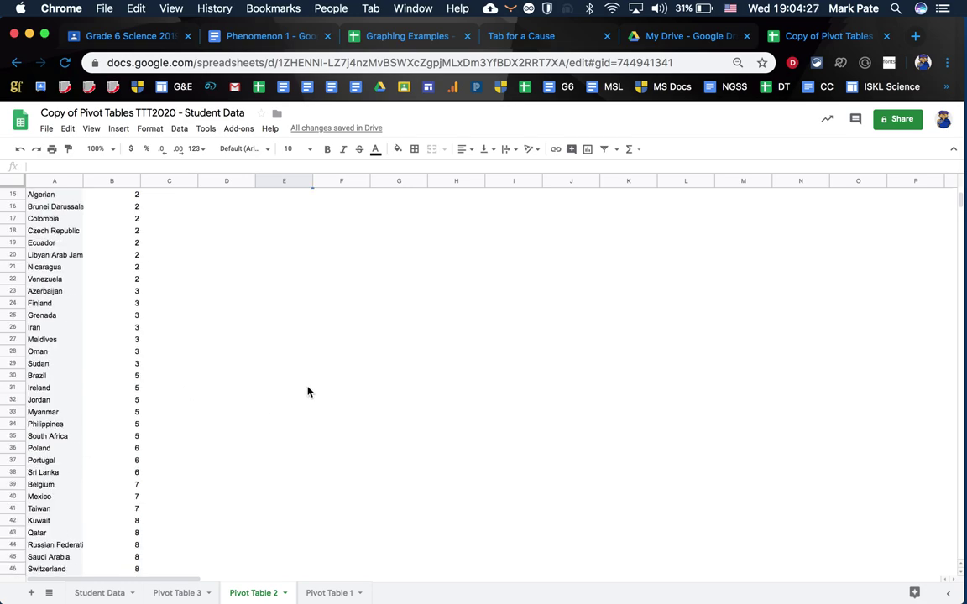
scroll(307, 392, "up", 5)
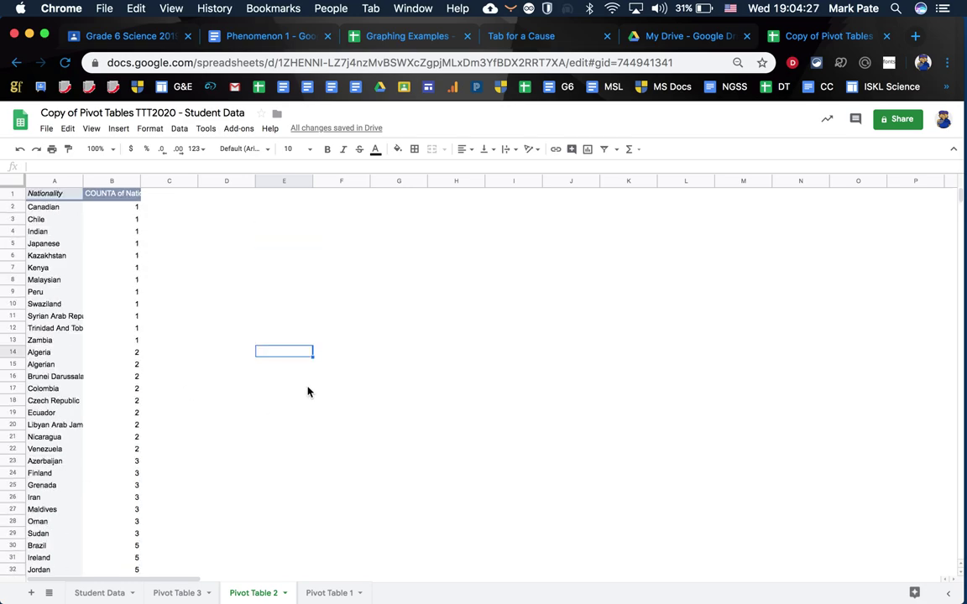
- In the Graphing Examples spreadsheet, undo the last two removals of the graph-type labels and fit columns B and C to their text
left_click(393, 38)
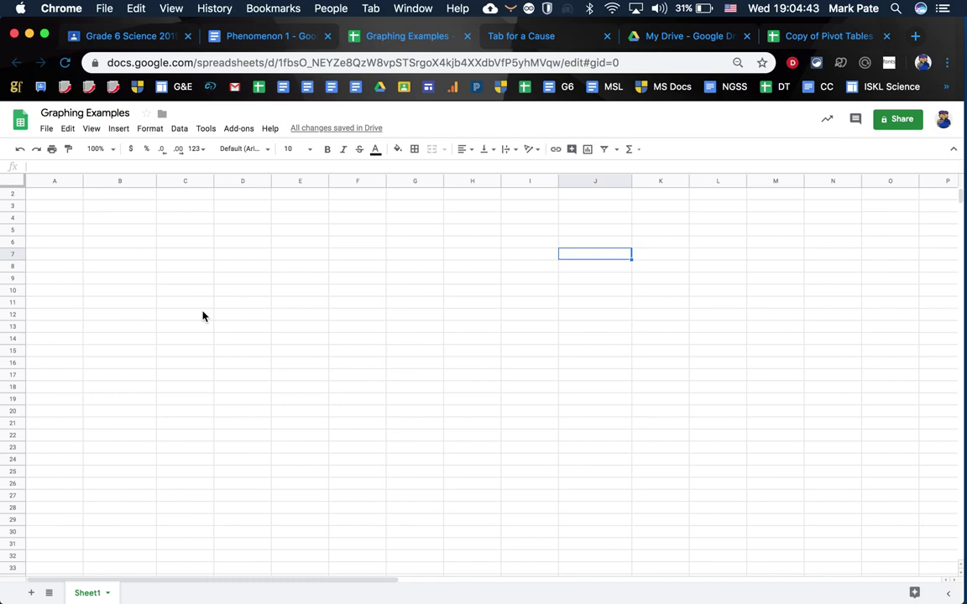
key("super+z")
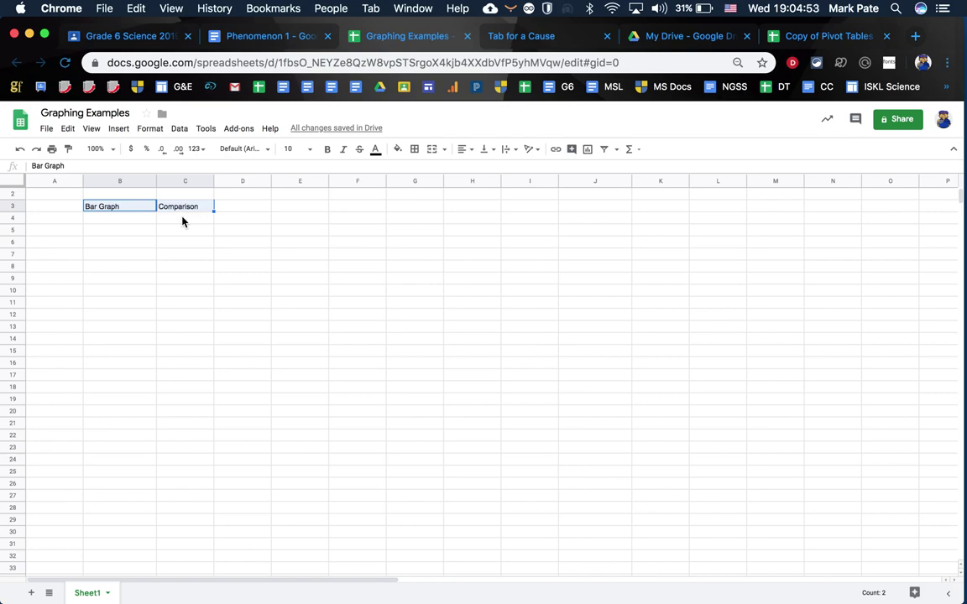
key("super+z")
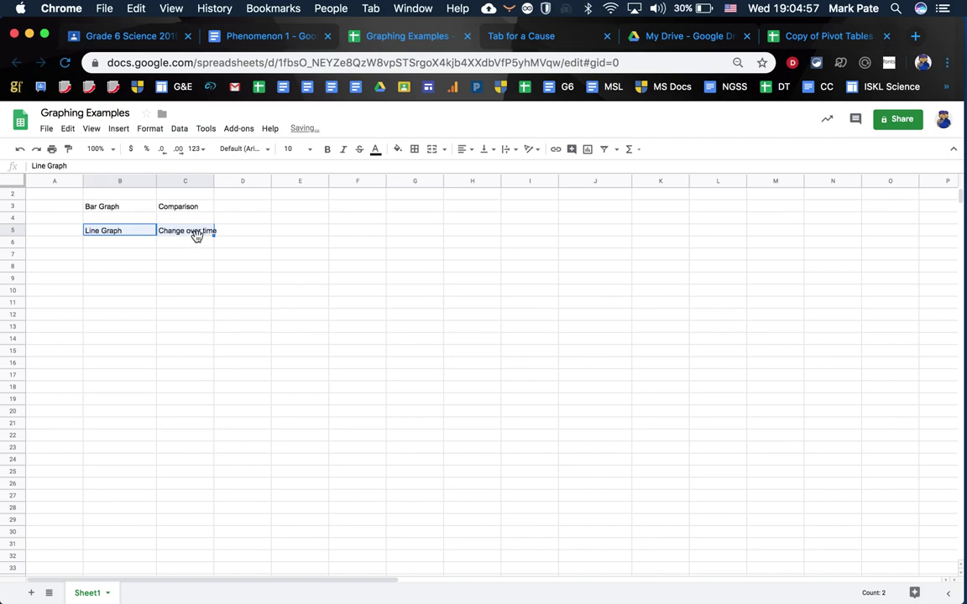
left_click_drag(155, 181, 206, 180)
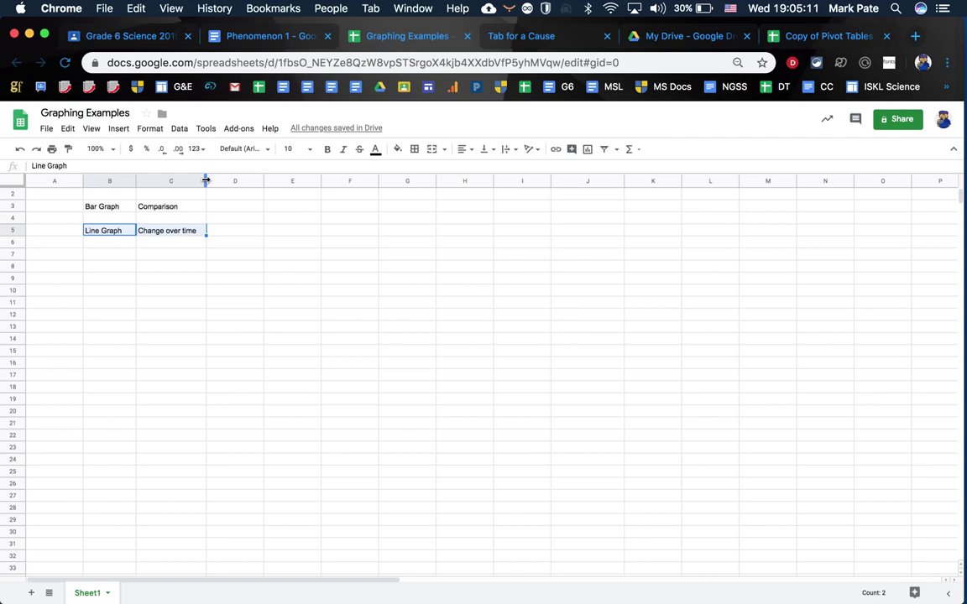
left_click(253, 221)
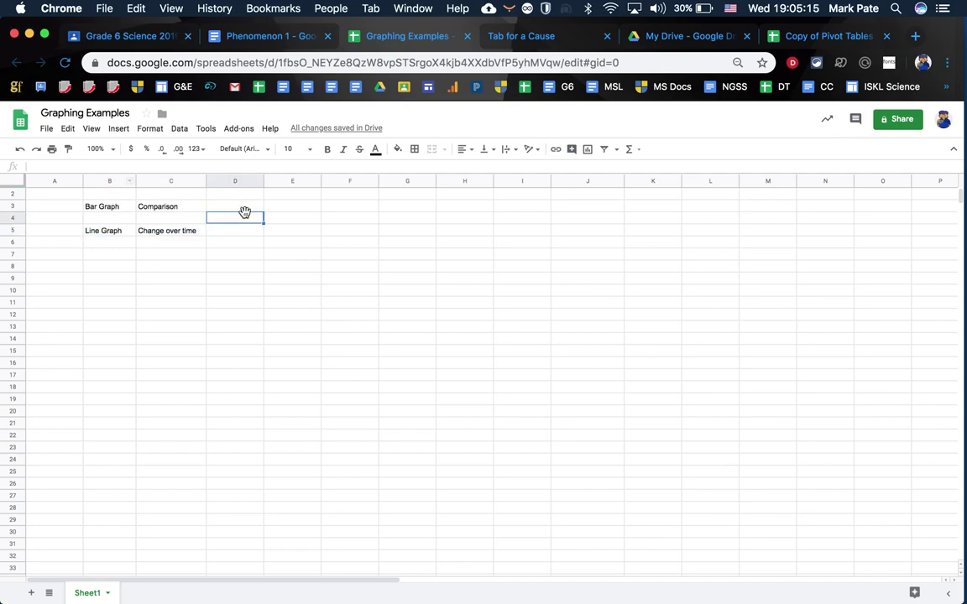
- Copy the Solid and foam height table in Z5:AA11, including its headings
scroll(471, 340, "right", 10)
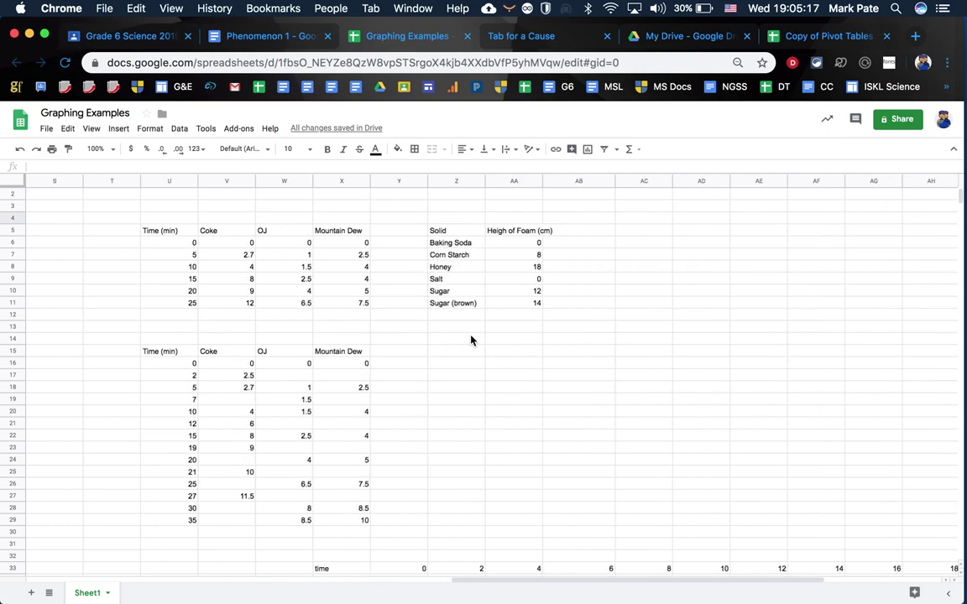
left_click(395, 232)
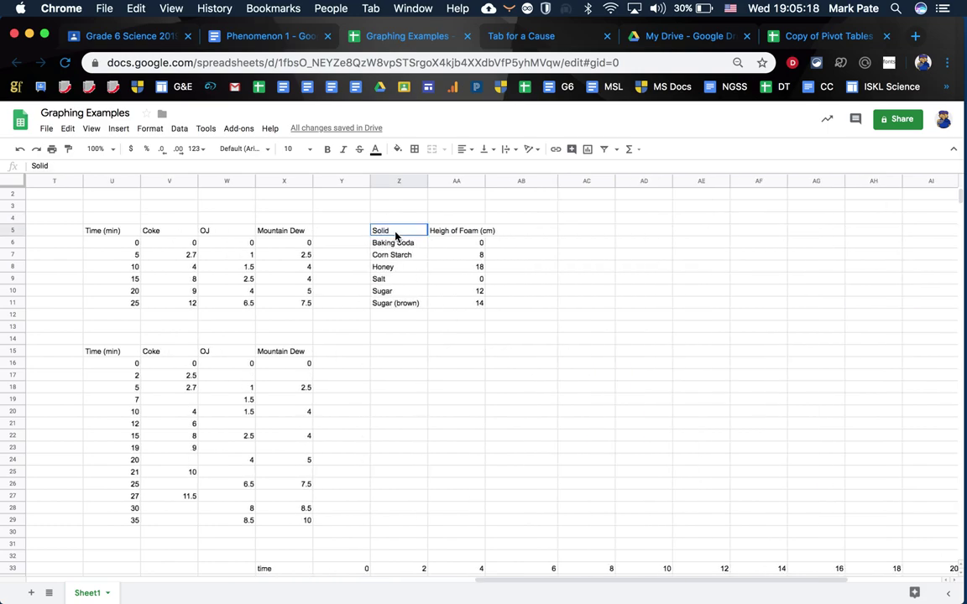
left_click(450, 309, "shift")
key("super+c")
type("x")
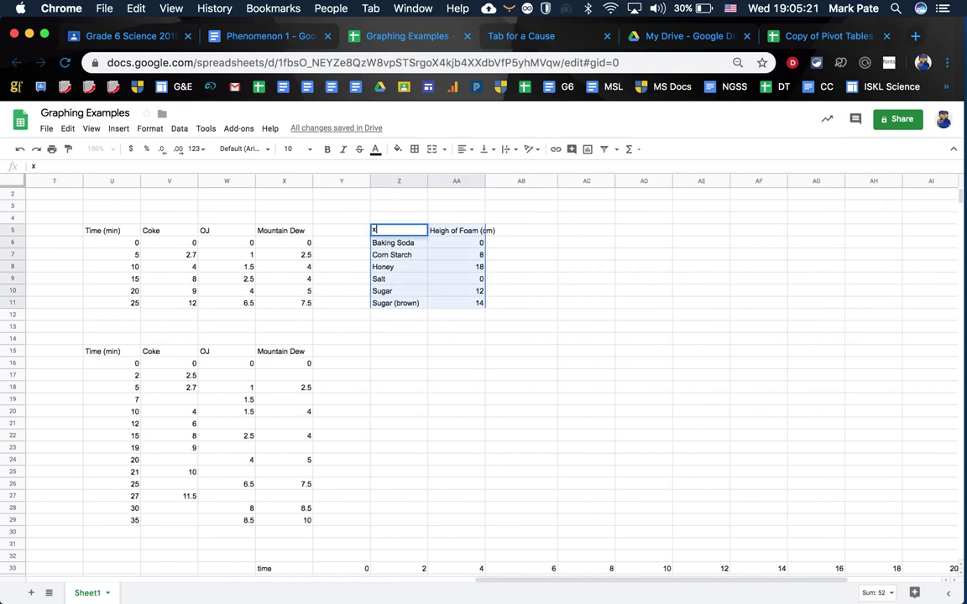
key("BackSpace")
key("Return")
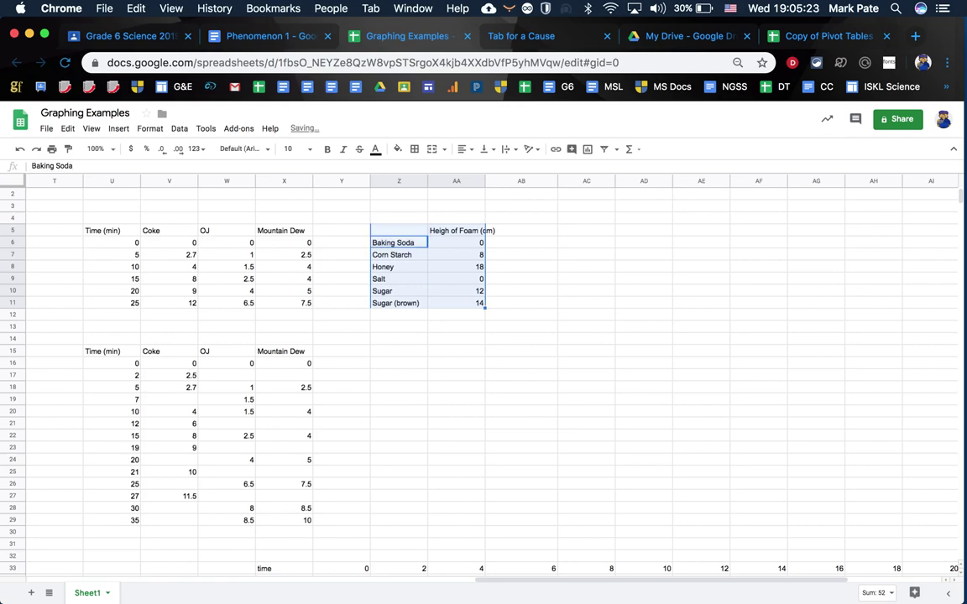
key("super+z")
- Paste the copied table at cell E3, beside the graph-type labels, and widen column F to fit its heading
scroll(483, 369, "left", 15)
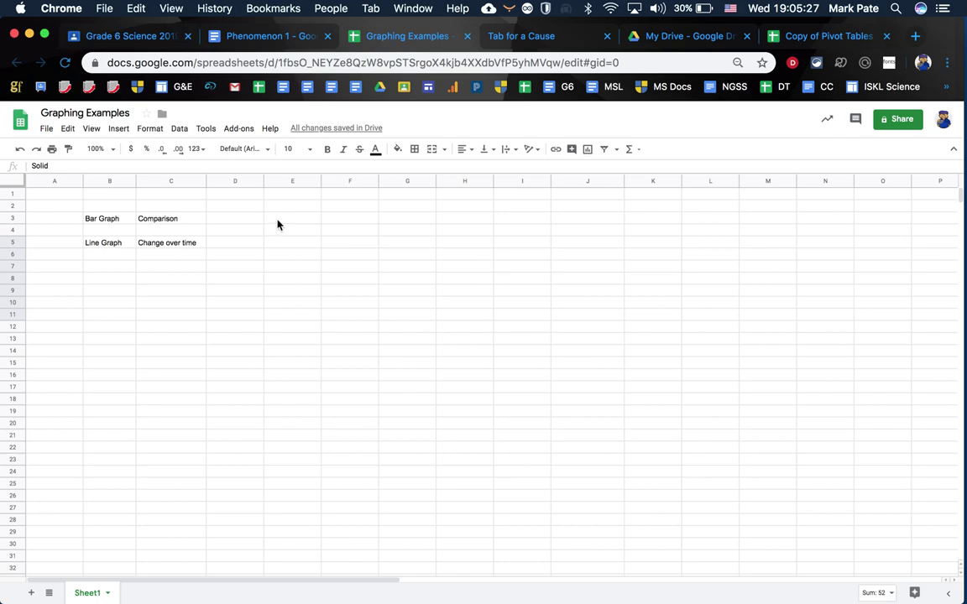
left_click(278, 222)
key("super+v")
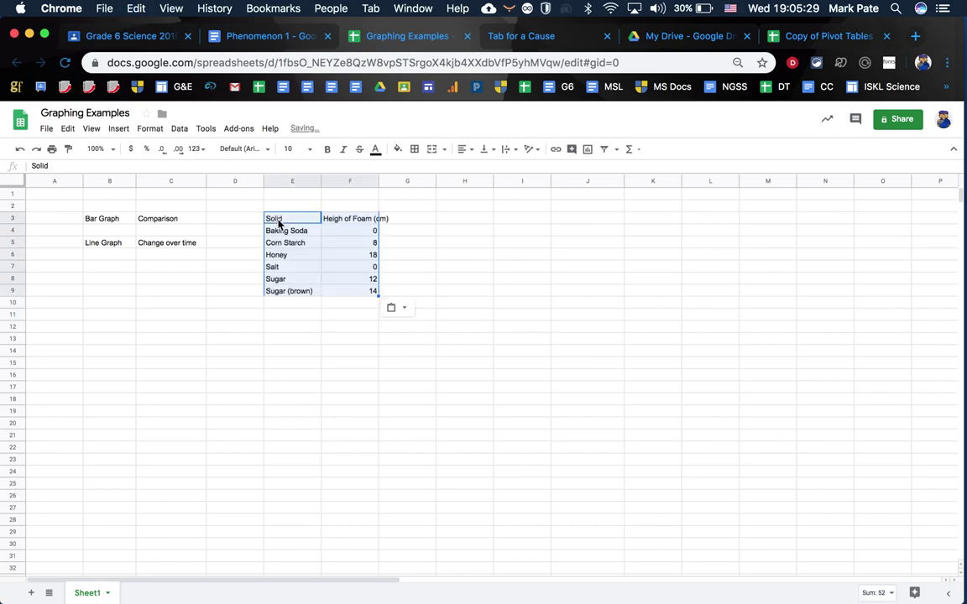
left_click_drag(379, 180, 394, 180)
- Review the solids listed under the Solid heading in column E of the pasted table
left_click_drag(349, 249, 349, 244)
left_click(349, 243)
left_click(287, 223)
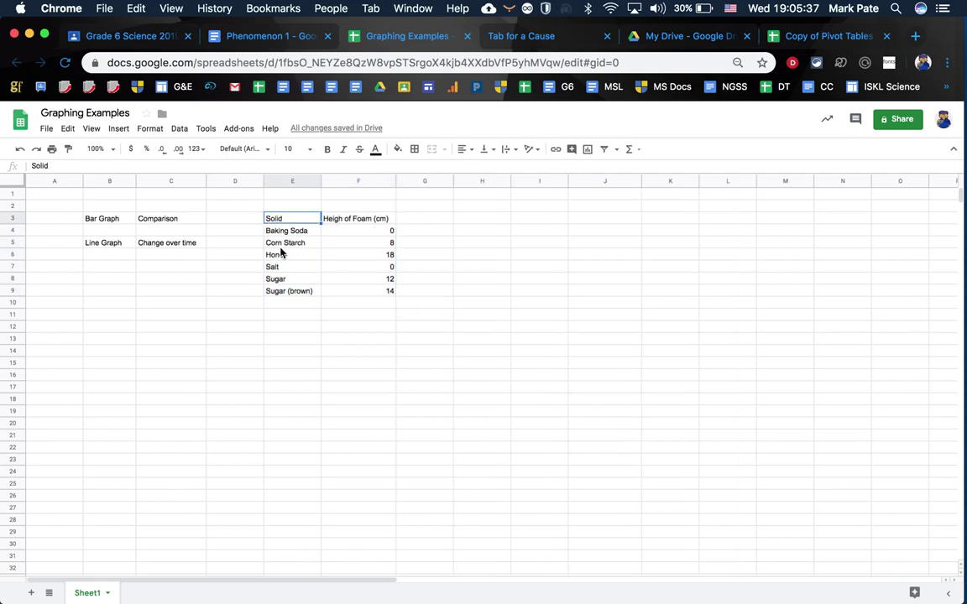
left_click(282, 281)
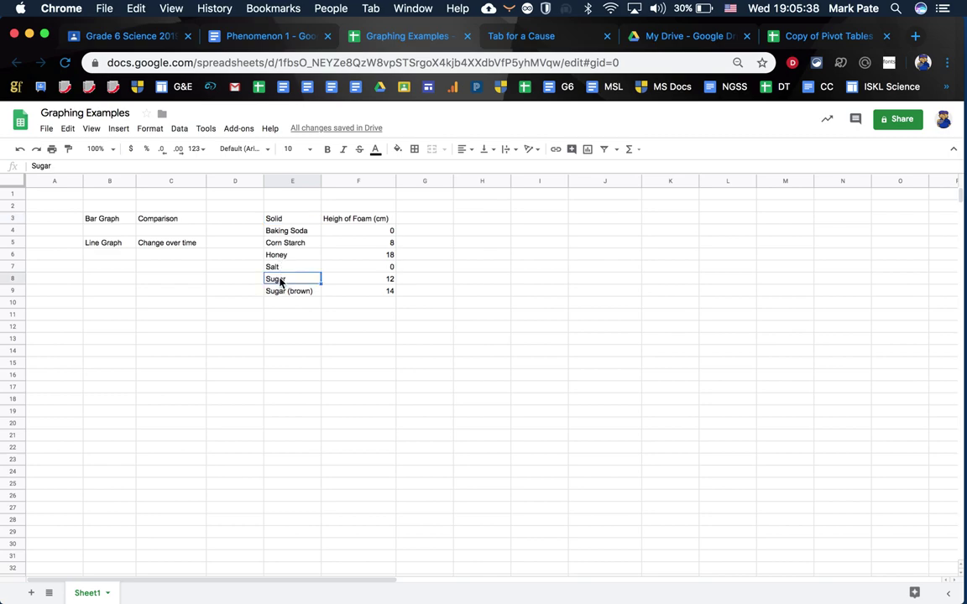
left_click(284, 233)
left_click(282, 243)
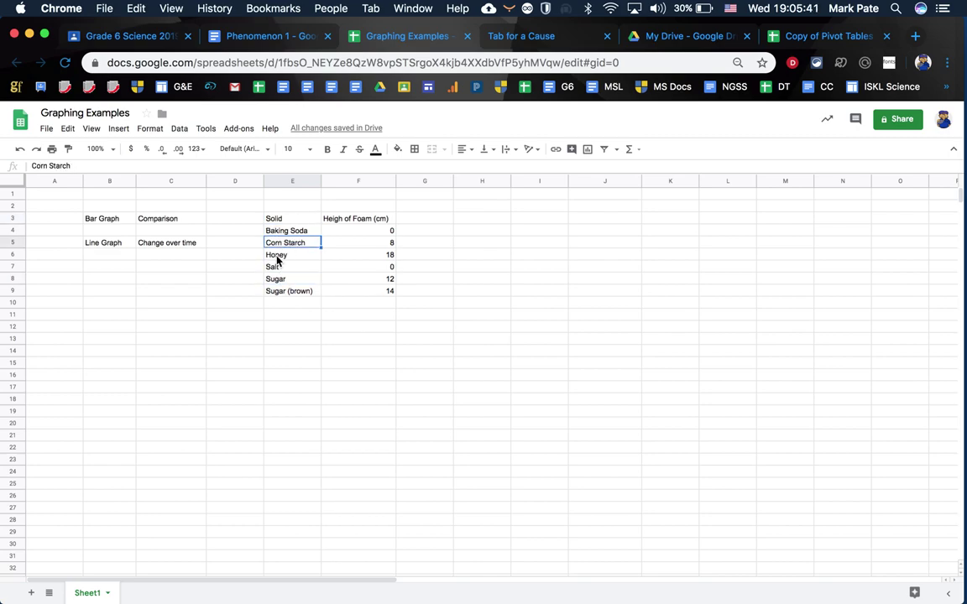
left_click(278, 256)
left_click(276, 267)
left_click(277, 292)
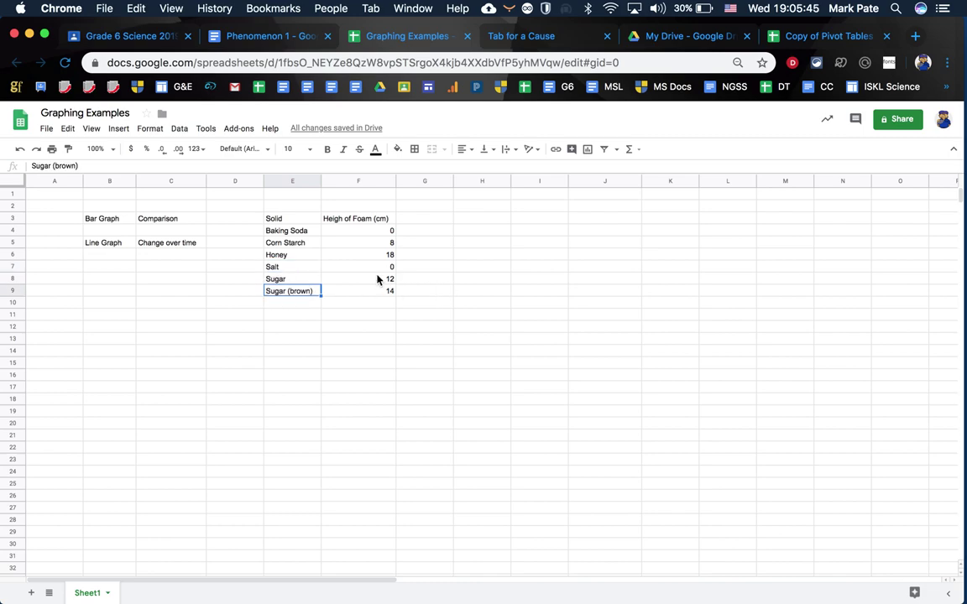
- Compare the foam heights of baking soda, corn starch and honey, and select the solid names in E4:E9
left_click(269, 230)
left_click(340, 234)
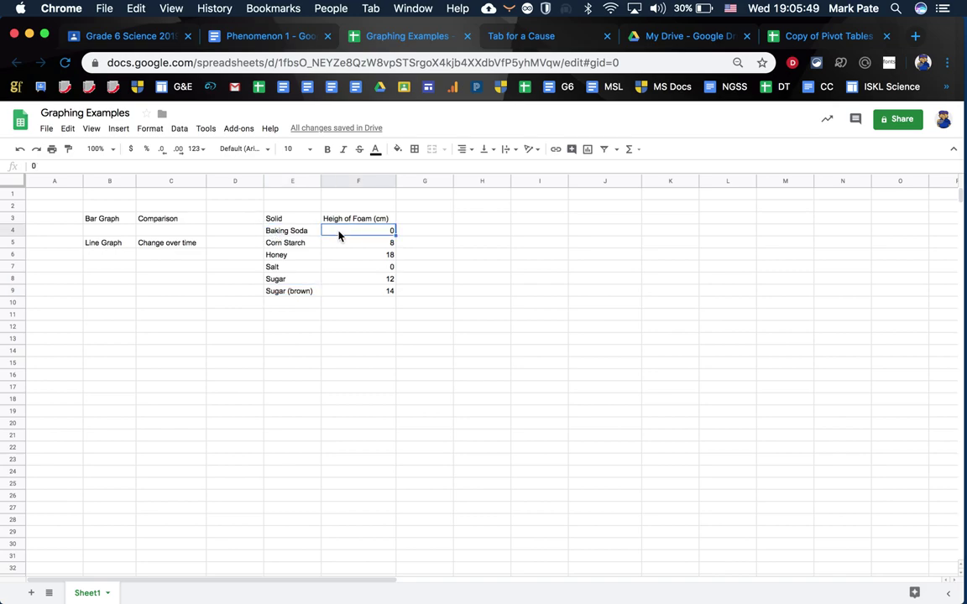
left_click(312, 247)
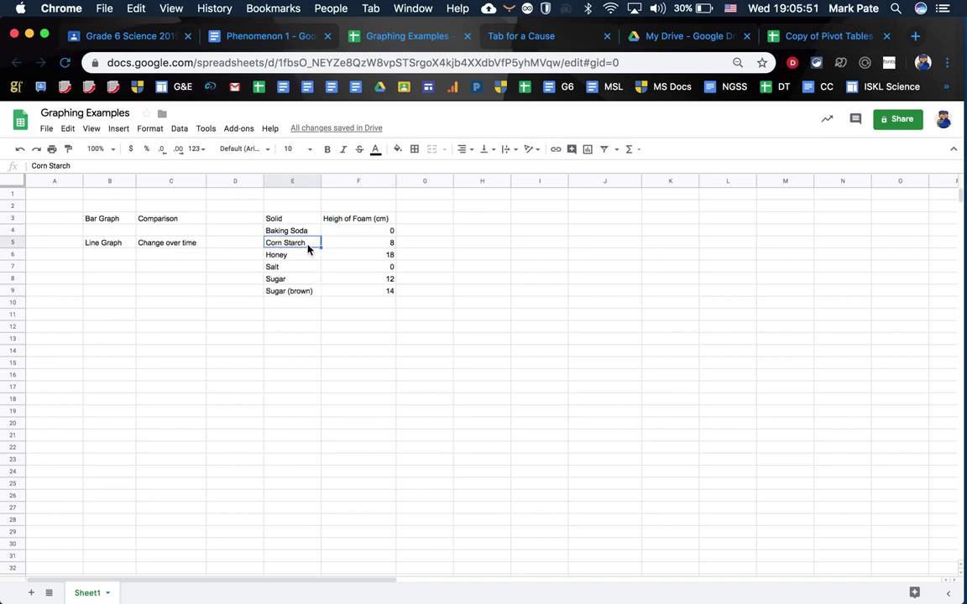
left_click(356, 247)
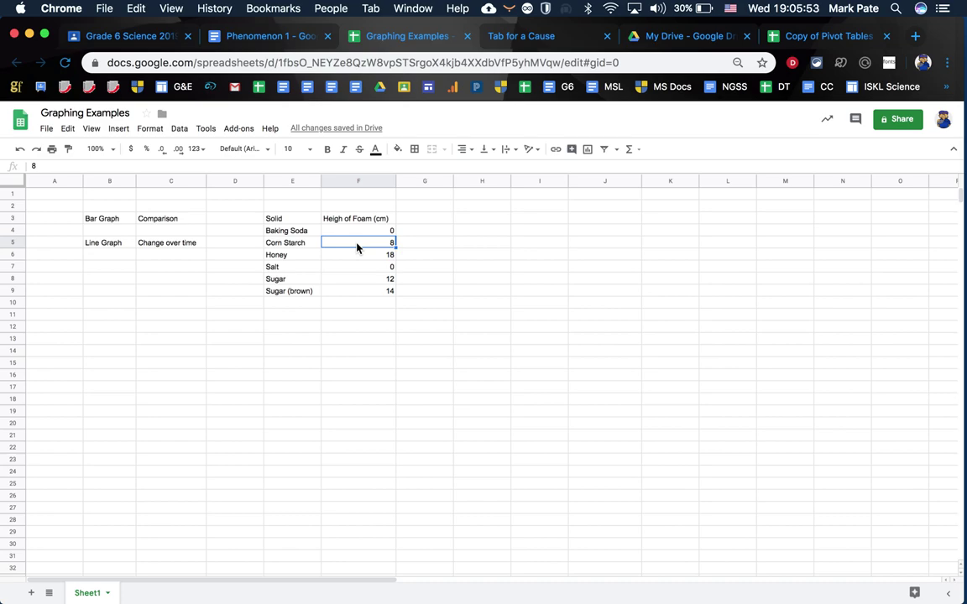
left_click(309, 255)
left_click(344, 259)
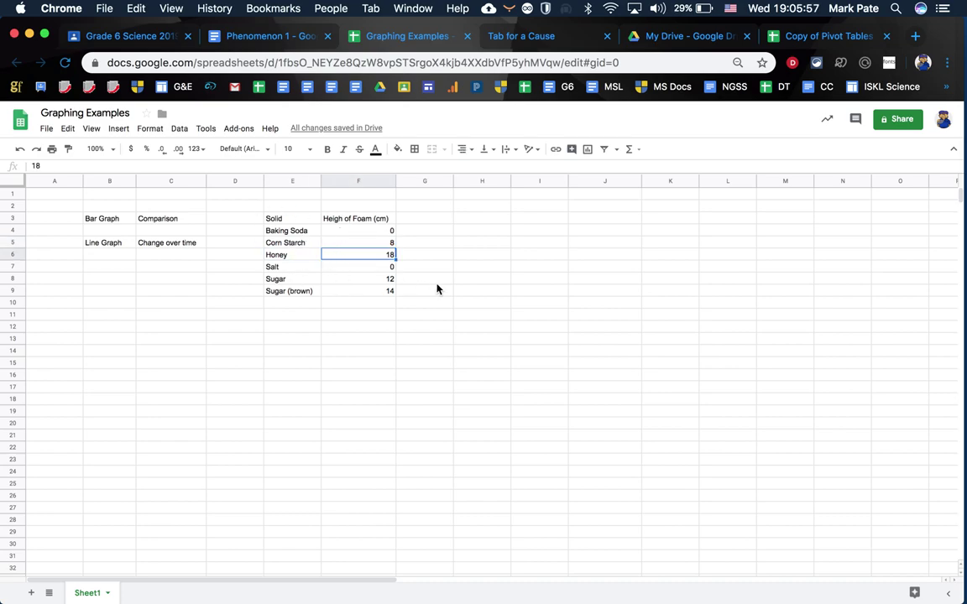
left_click_drag(278, 238, 276, 291)
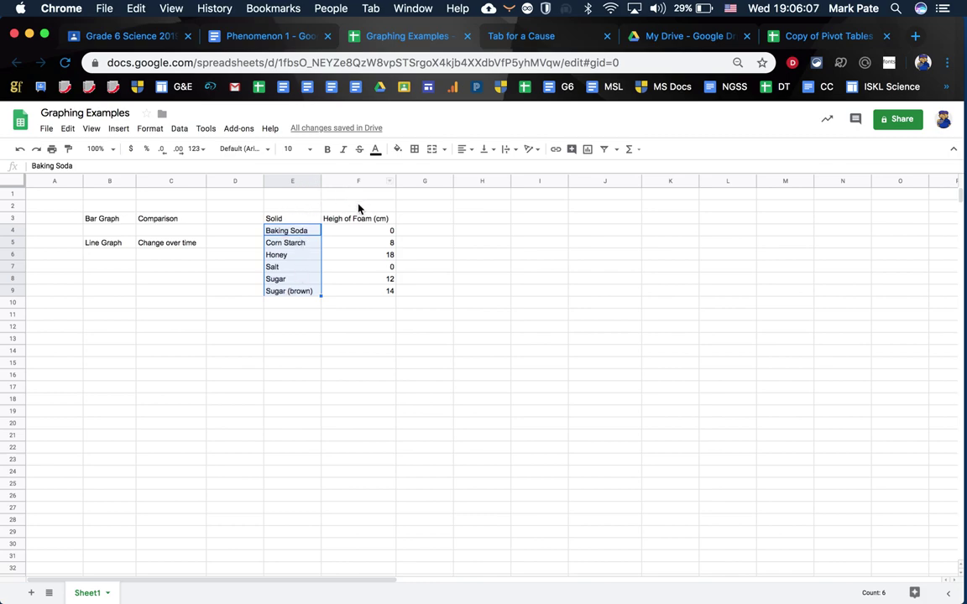
- Review the foam height heading in F3 and the value listed for each solid in F4:F9
left_click(338, 221)
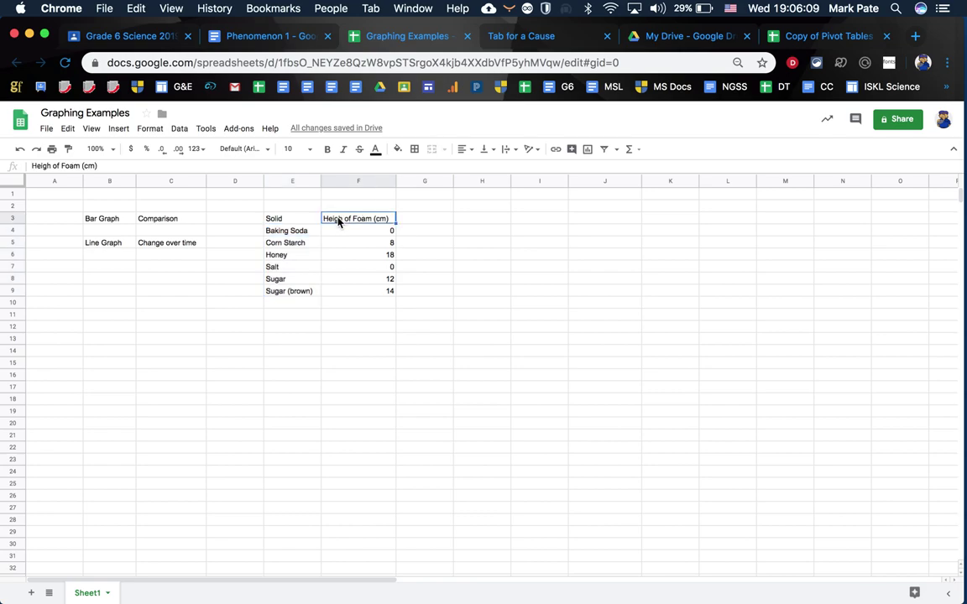
left_click(384, 230)
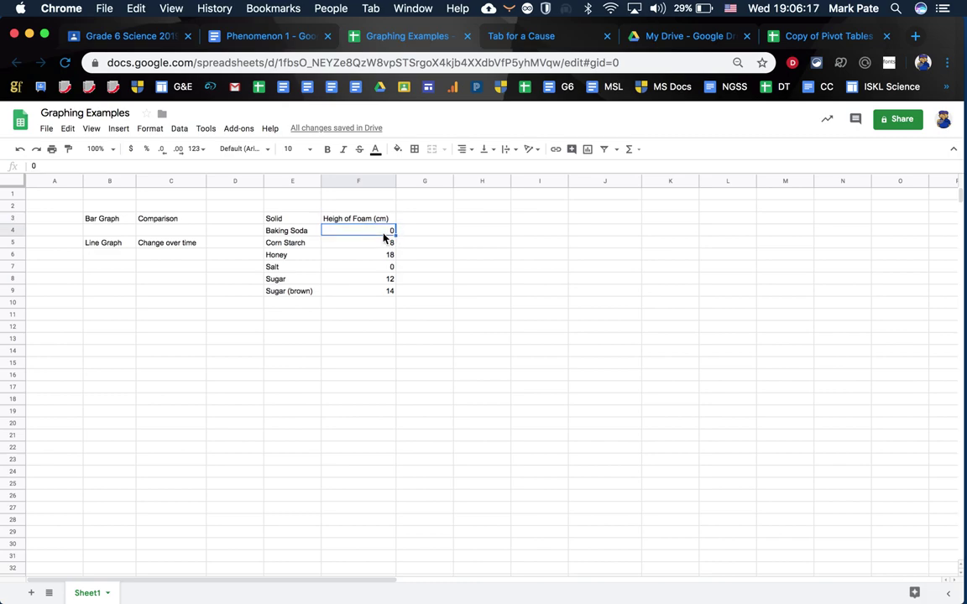
key("Down")
key("Down")
key("Down")
key("Down")
key("Down")
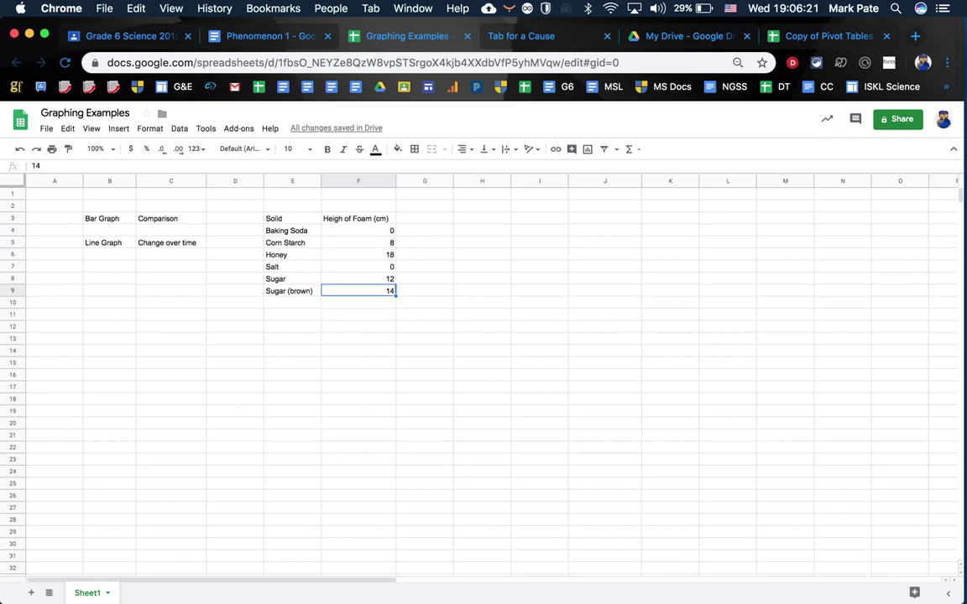
key("Up")
key("Up")
key("Up")
key("Up")
key("Up")
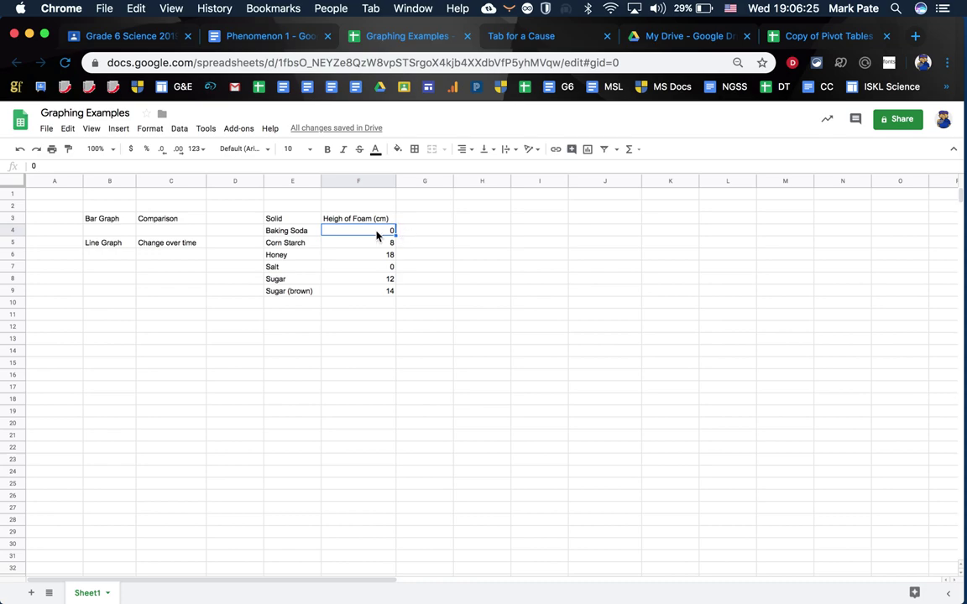
- Insert a chart from the Solid and foam height table in E3:F9 and place it beside the table, clear of the data
left_click(312, 220)
left_click(373, 293, "shift")
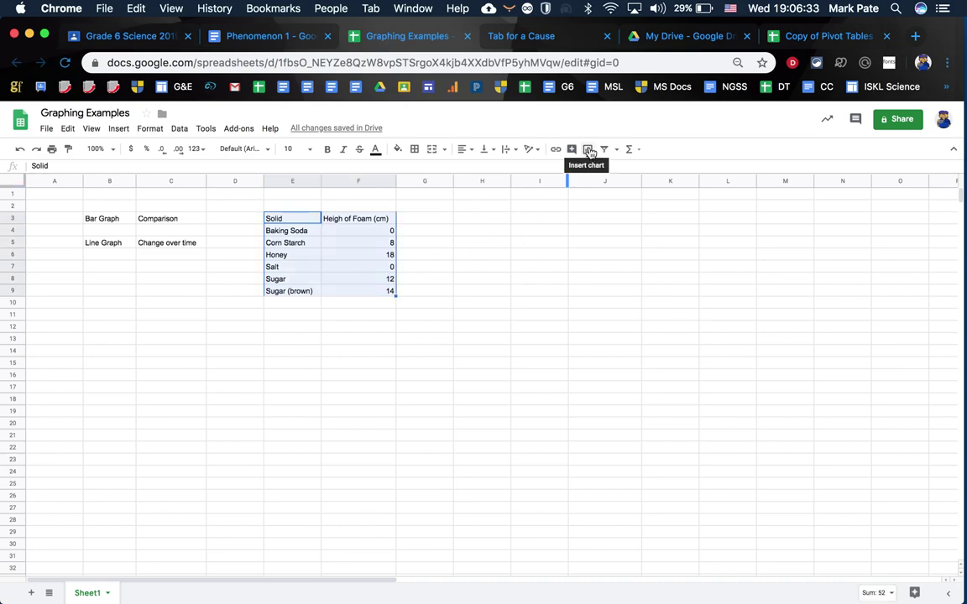
left_click(118, 128)
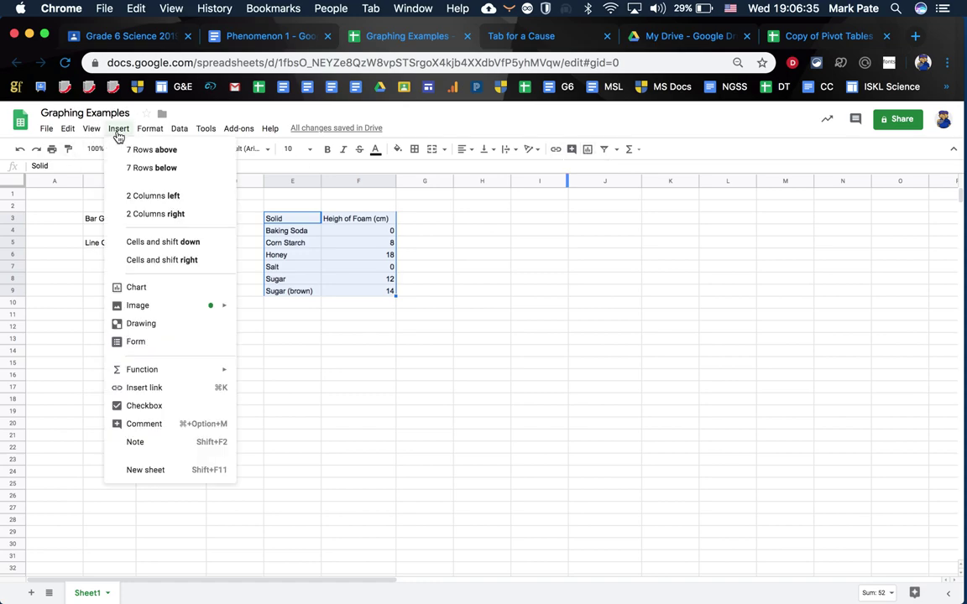
left_click(588, 151)
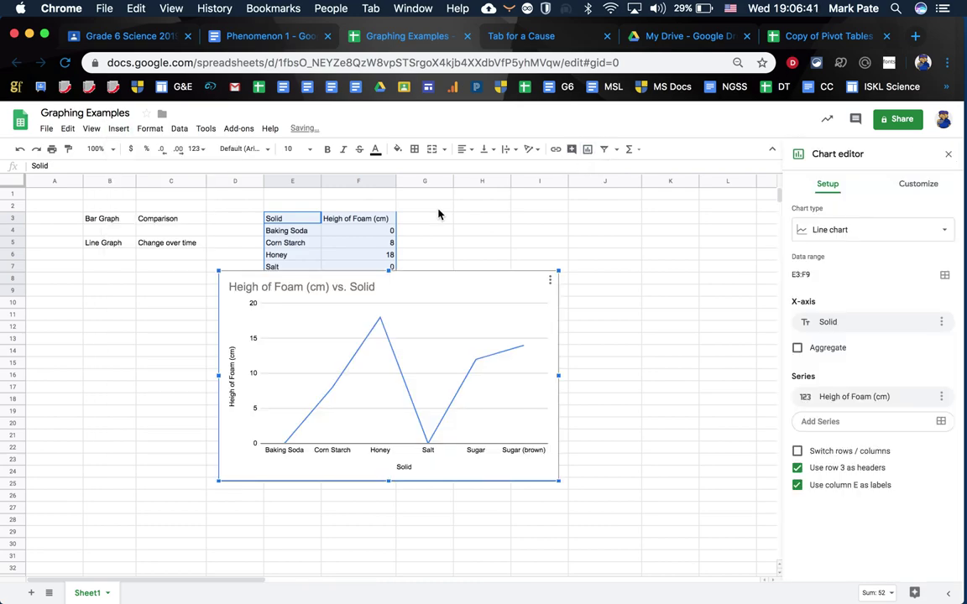
left_click_drag(489, 288, 699, 225)
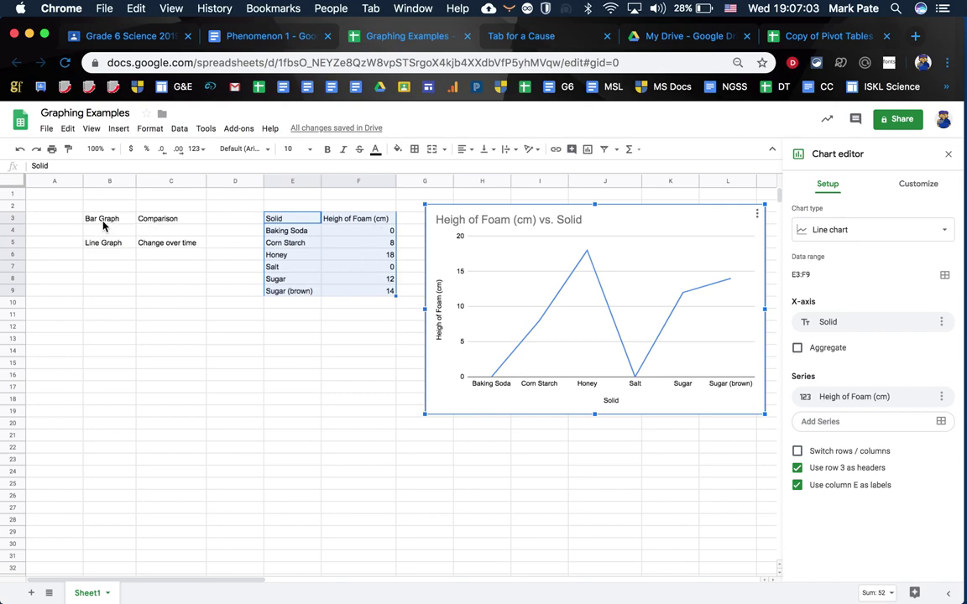
- Change the foam height chart to a column chart and move it slightly closer to the table
left_click(826, 238)
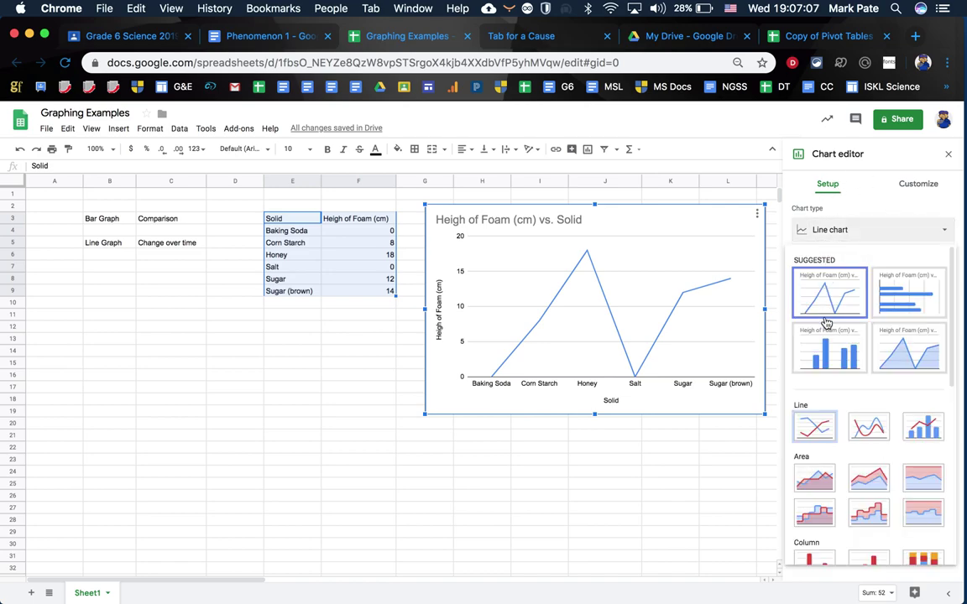
left_click(814, 348)
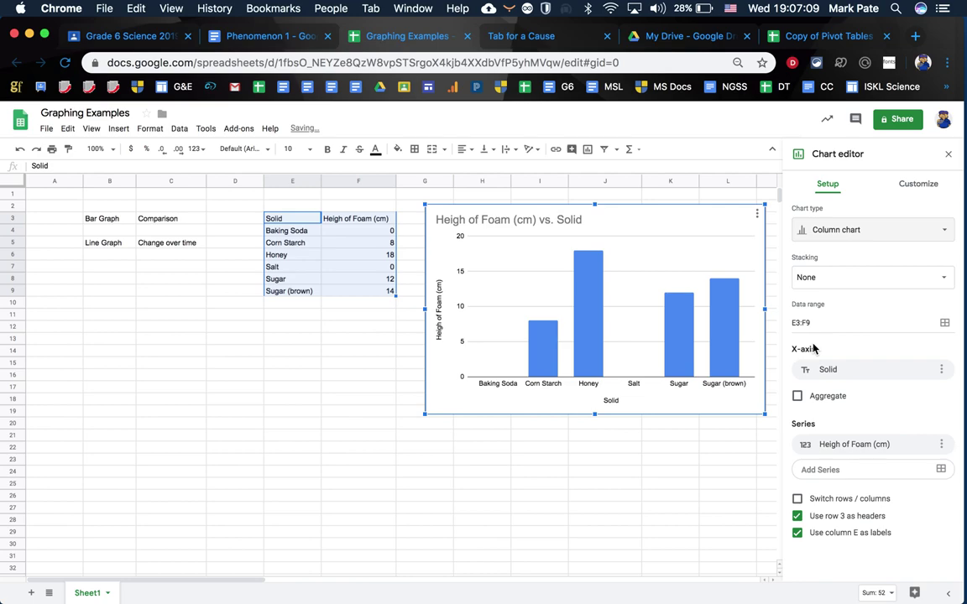
left_click(601, 212)
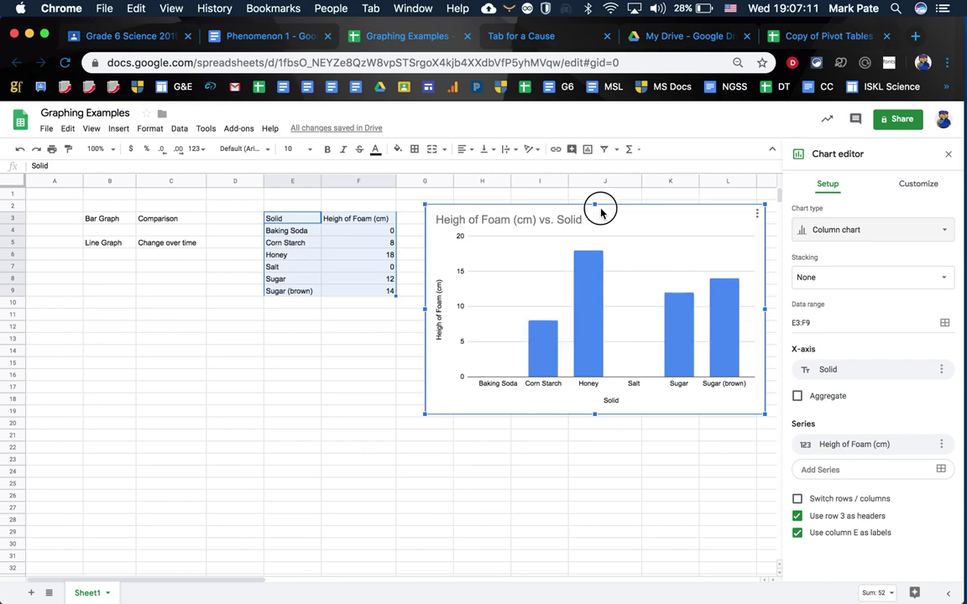
left_click_drag(601, 212, 585, 203)
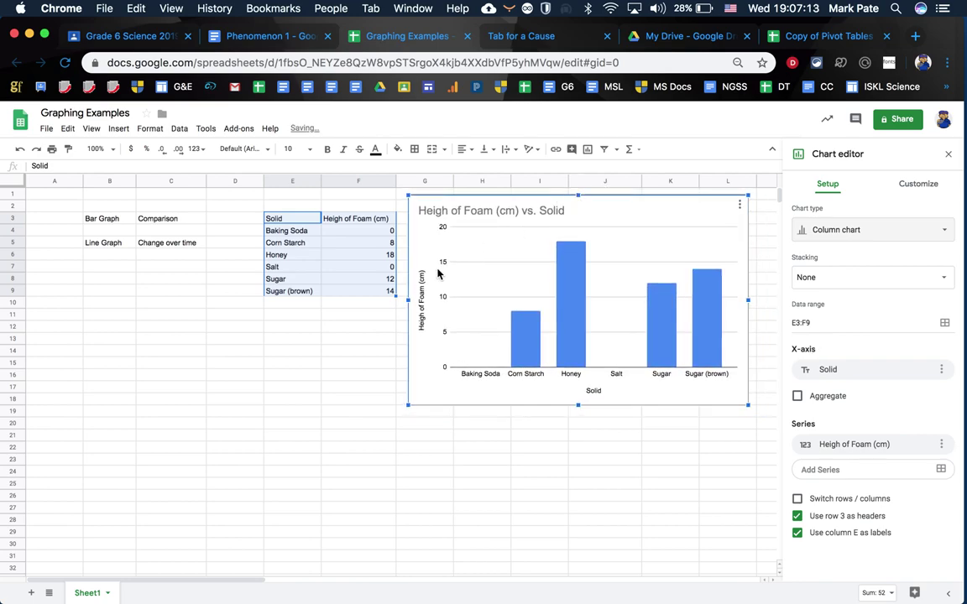
left_click(422, 306)
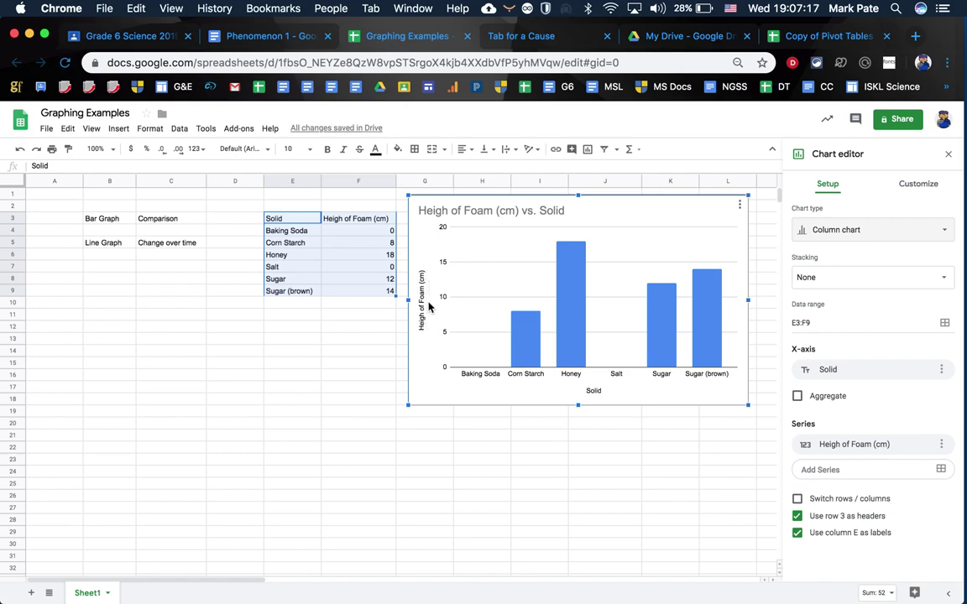
- Correct the heading in F3 to "Height of Foam (cm)"
left_click(342, 220)
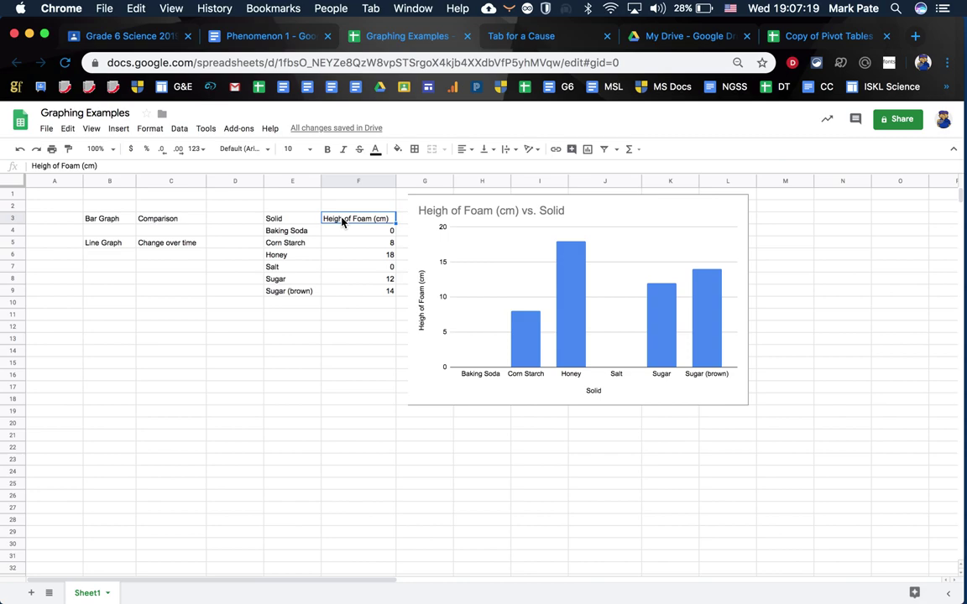
double_click(341, 218)
type("t")
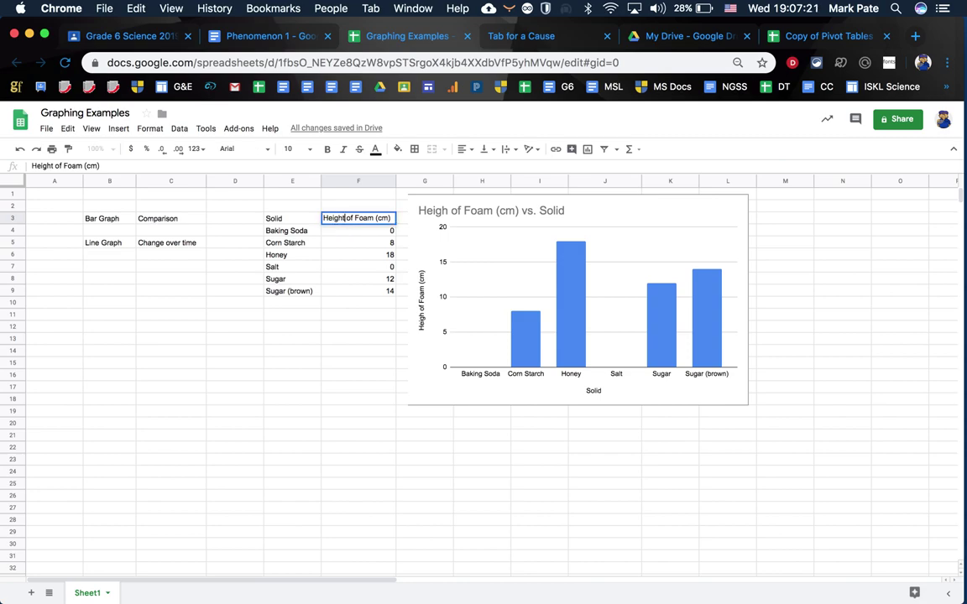
key("Return")
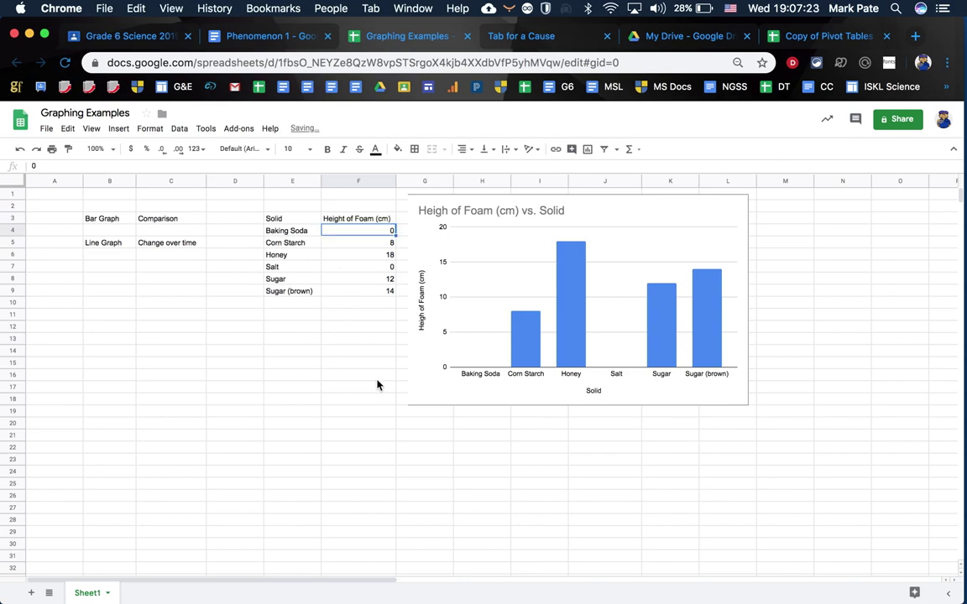
- Correct the chart's vertical axis title to "Height of Foam (cm)"
left_click(430, 328)
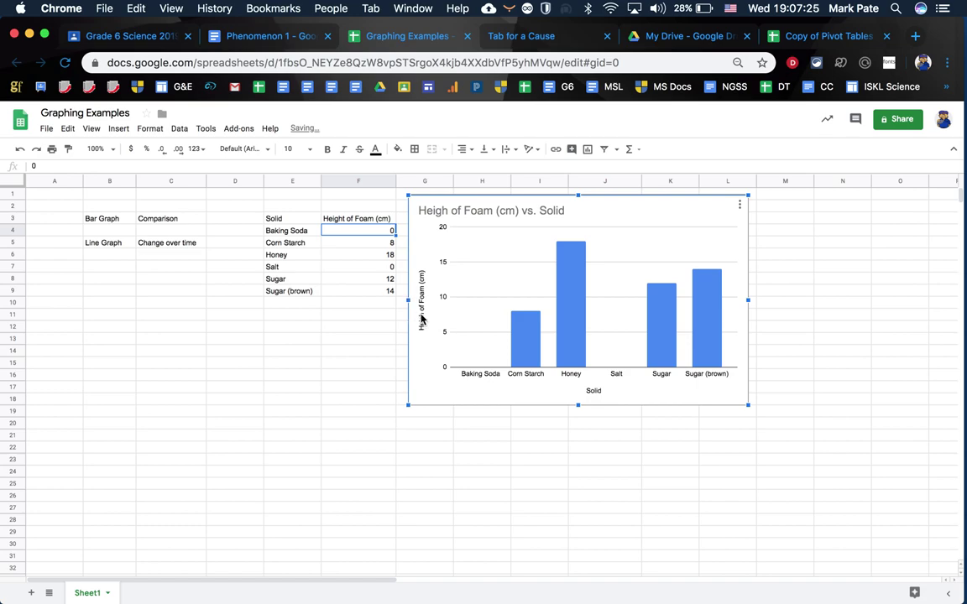
left_click(421, 315)
double_click(421, 314)
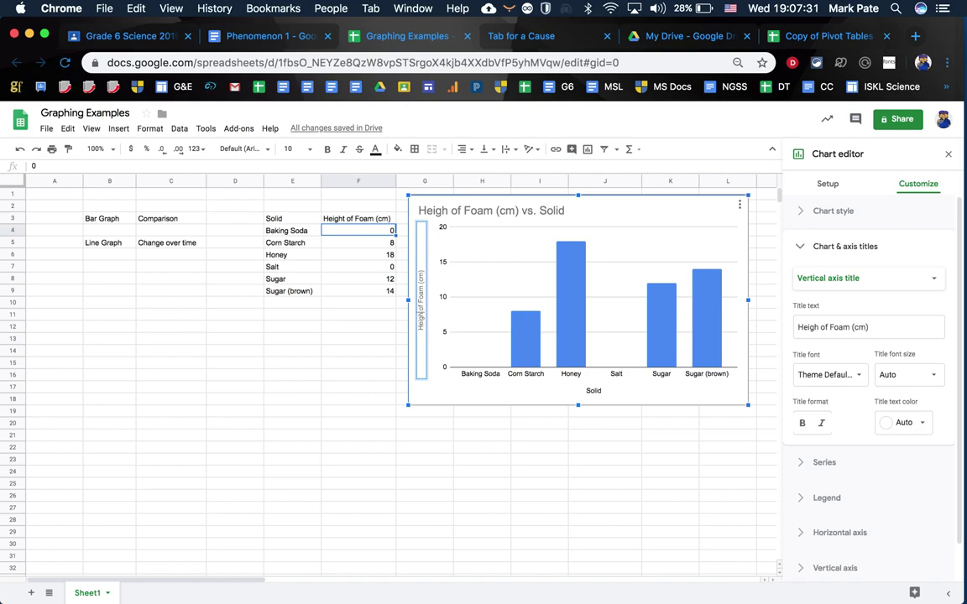
type("t")
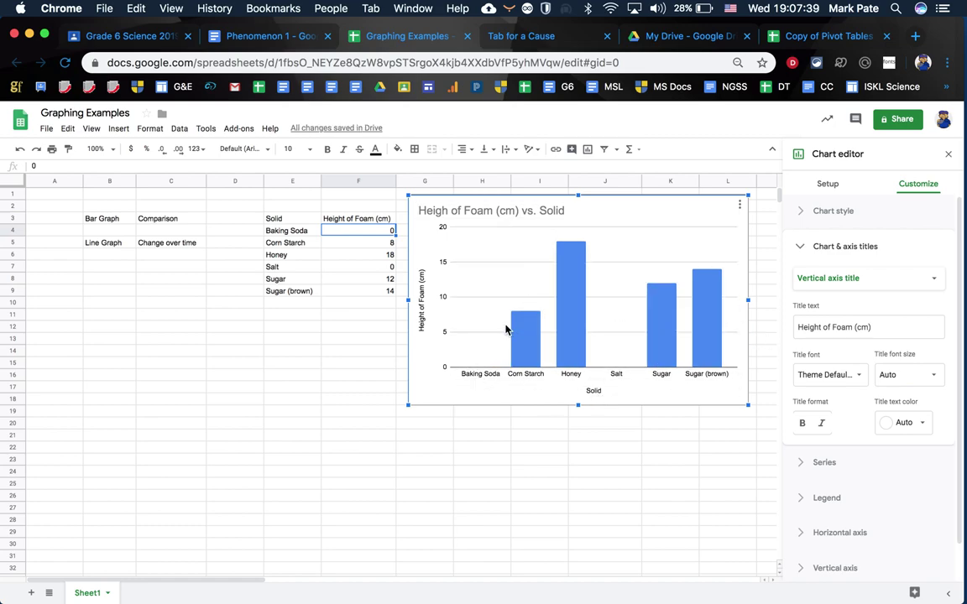
- Correct the chart title to "Height of Foam (cm) vs. Solid" and leave the chart editor
double_click(450, 210)
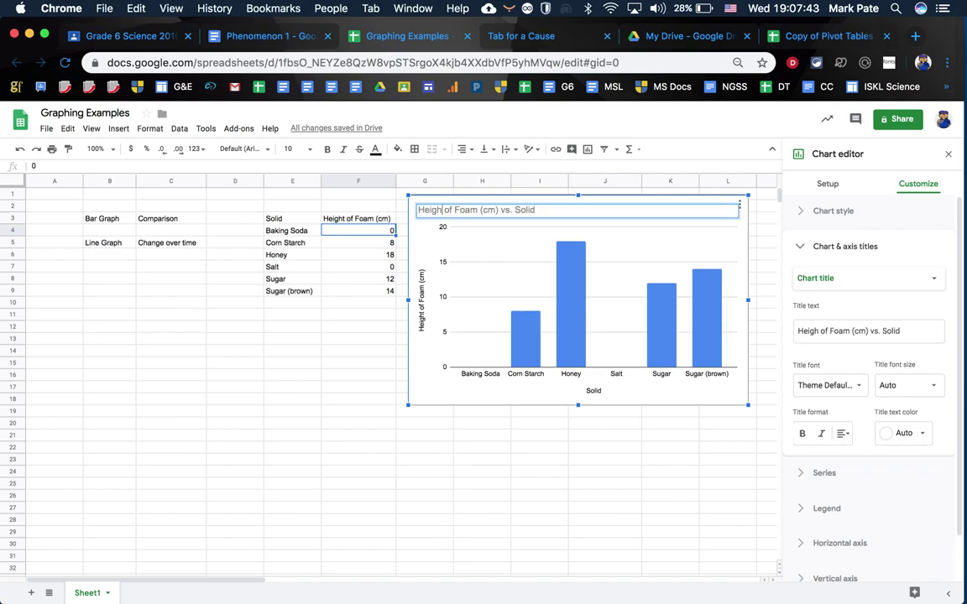
type("t")
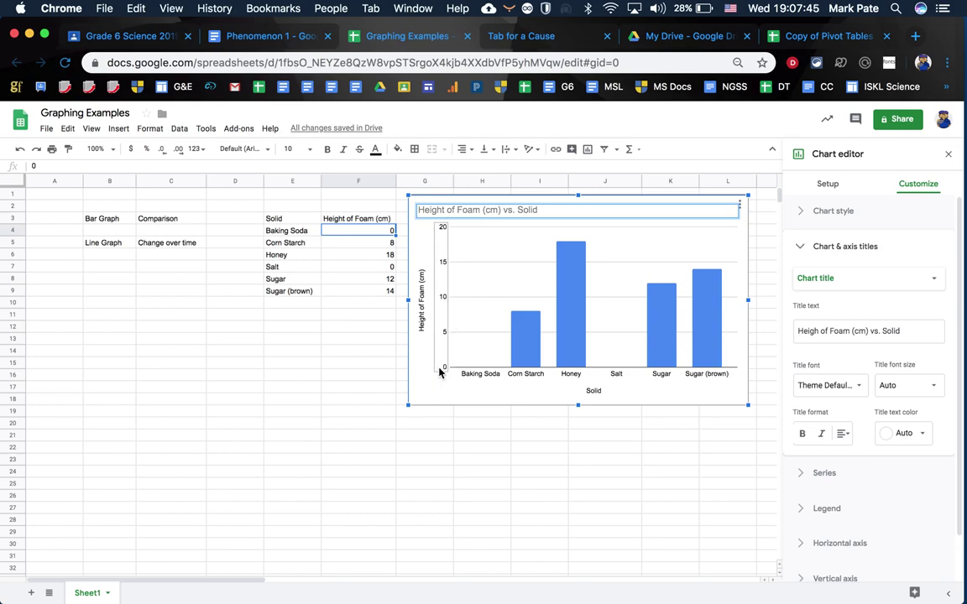
left_click(448, 391)
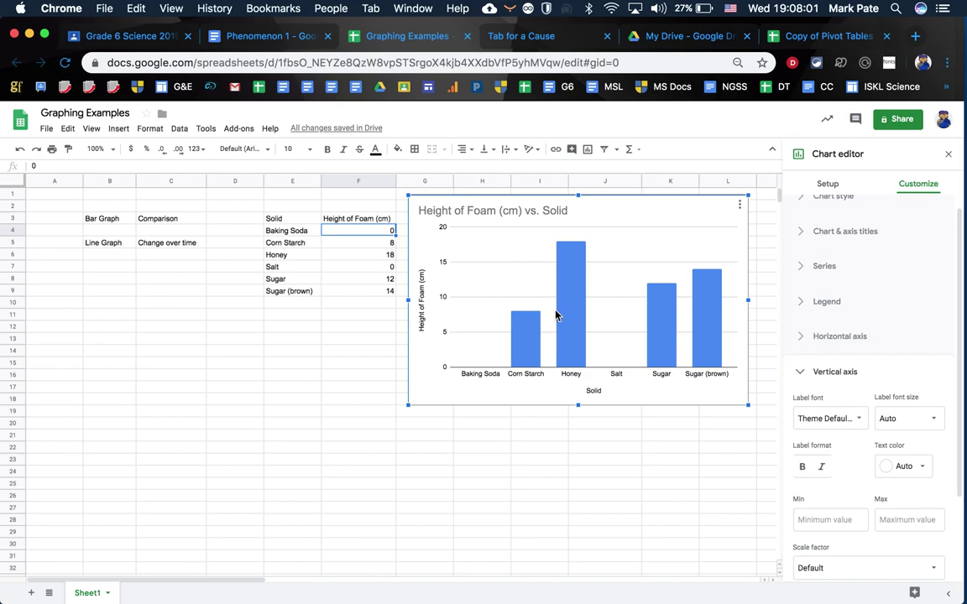
left_click(369, 387)
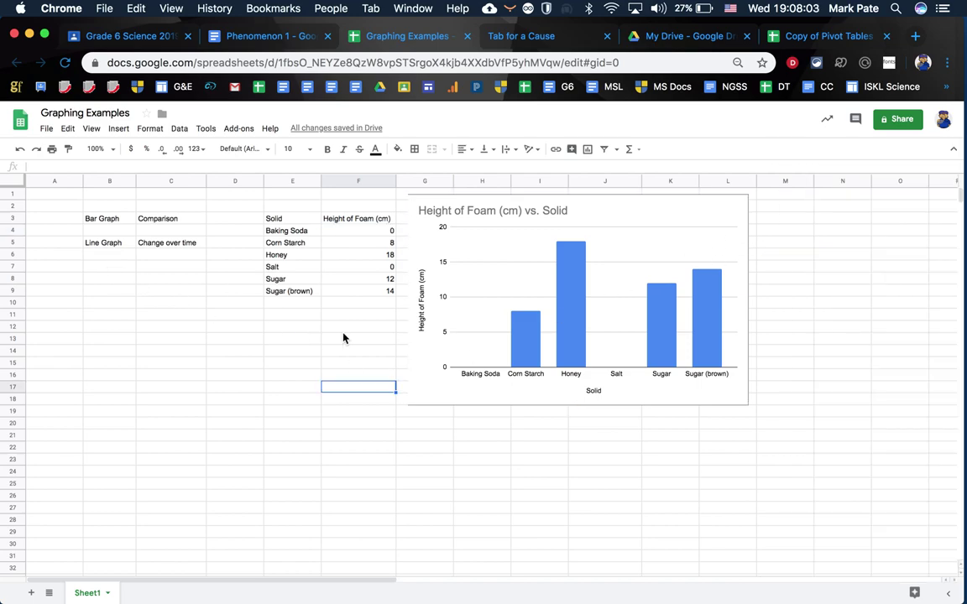
- Examine the lower Time (min) table in U15:X29, covering Coke, OJ and Mountain Dew, and its time column
scroll(343, 336, "right", 4)
scroll(343, 338, "right", 6)
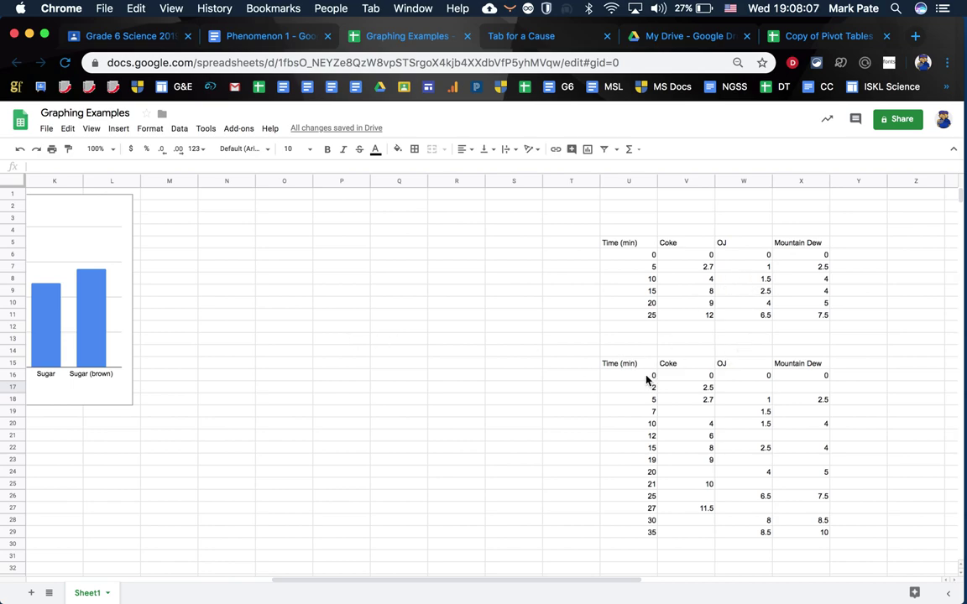
left_click_drag(637, 367, 793, 533)
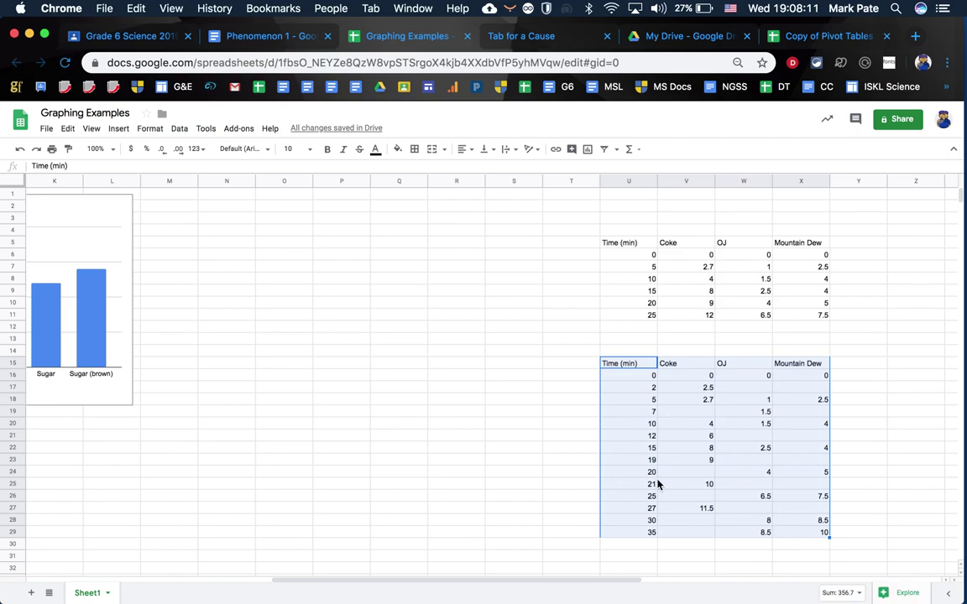
left_click(627, 366)
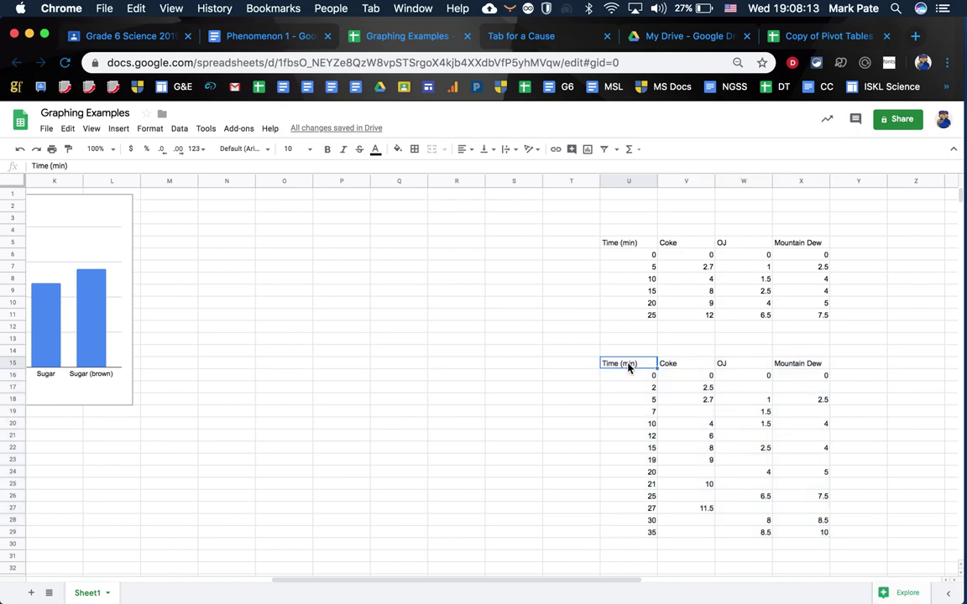
left_click_drag(629, 369, 648, 543)
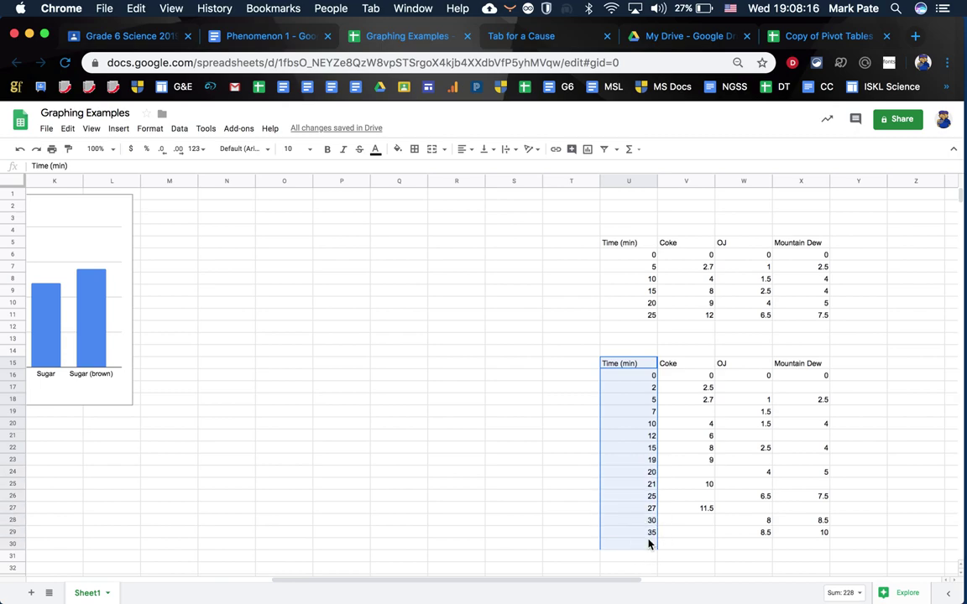
- Check the Coke, OJ and Mountain Dew cells at 2, 7 and 12 minutes in the lower table for missing measurements
left_click(677, 387)
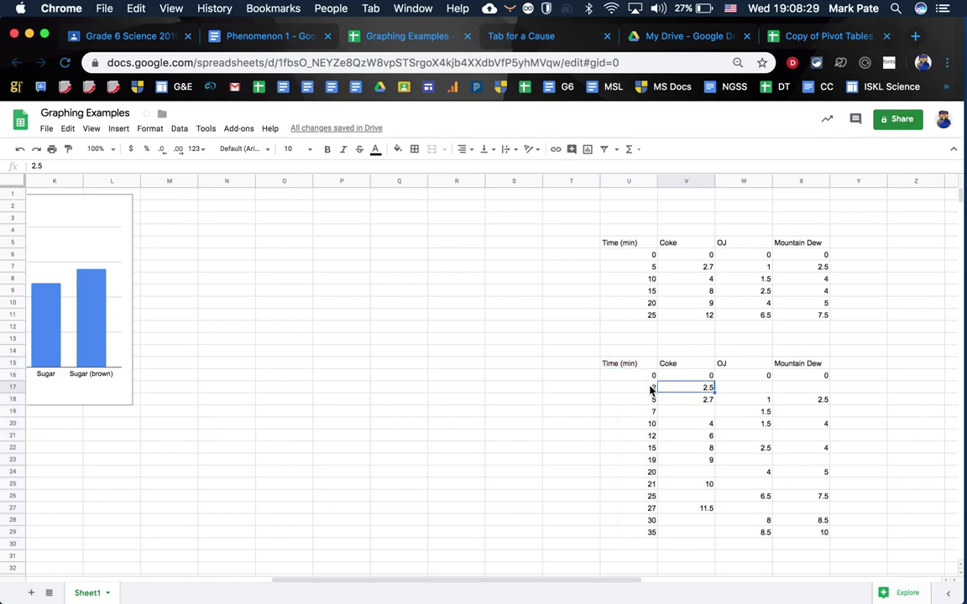
left_click(735, 388)
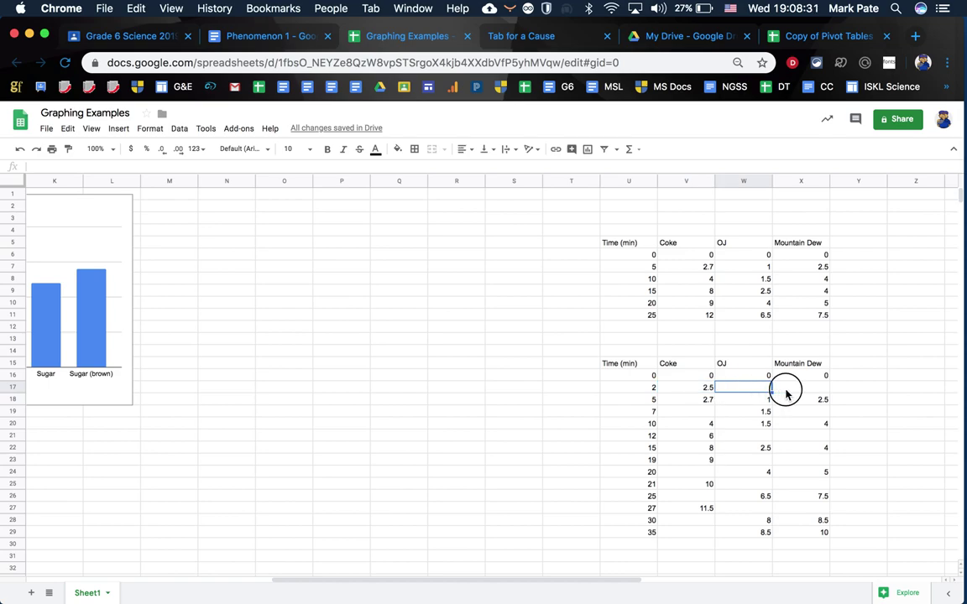
left_click(787, 392)
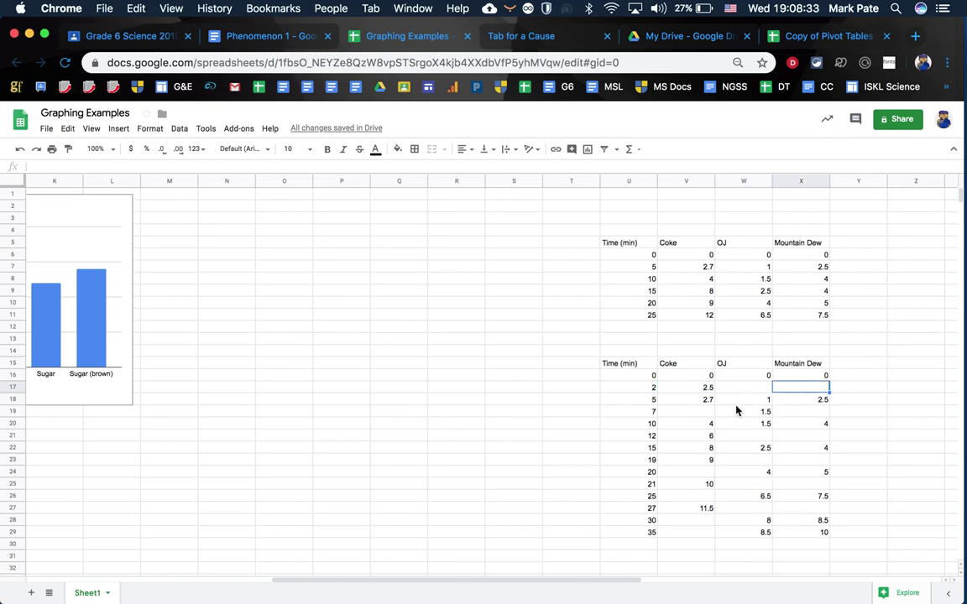
left_click(692, 412)
left_click(799, 410)
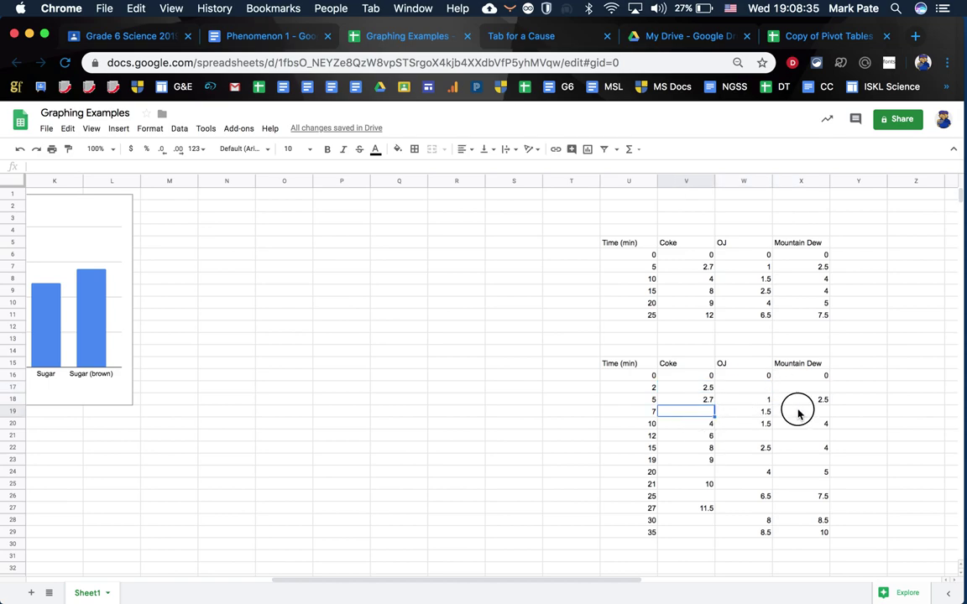
left_click(758, 433)
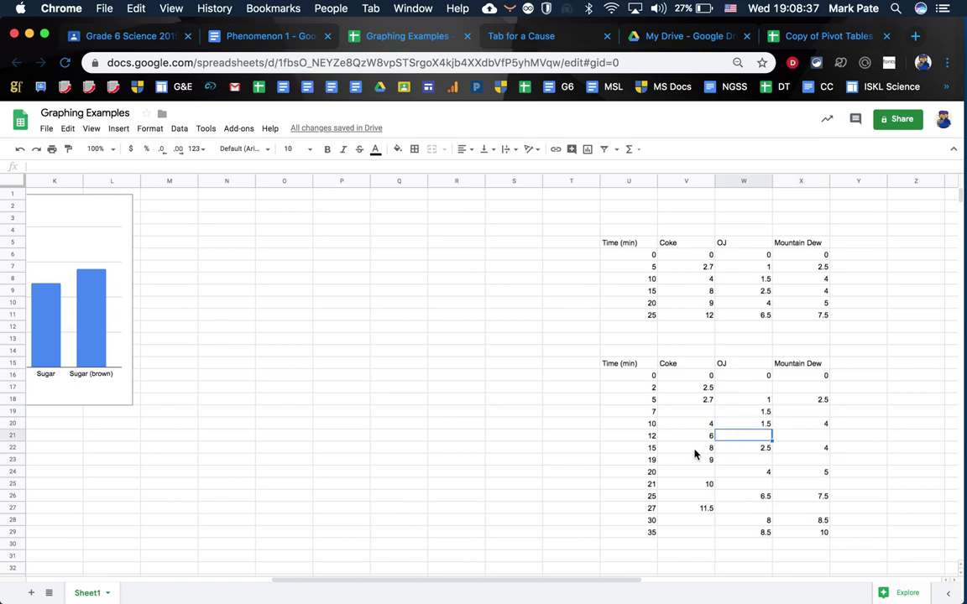
- Examine the lower table's time entries at regular five-minute intervals: 5, 10, 15 and 20 minutes
left_click(649, 401)
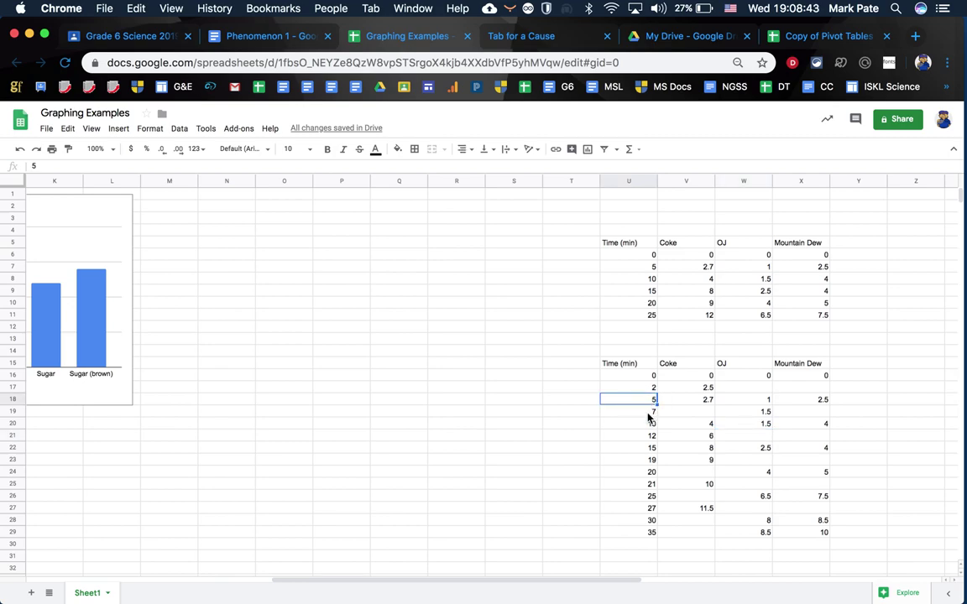
left_click(649, 426)
left_click(648, 448)
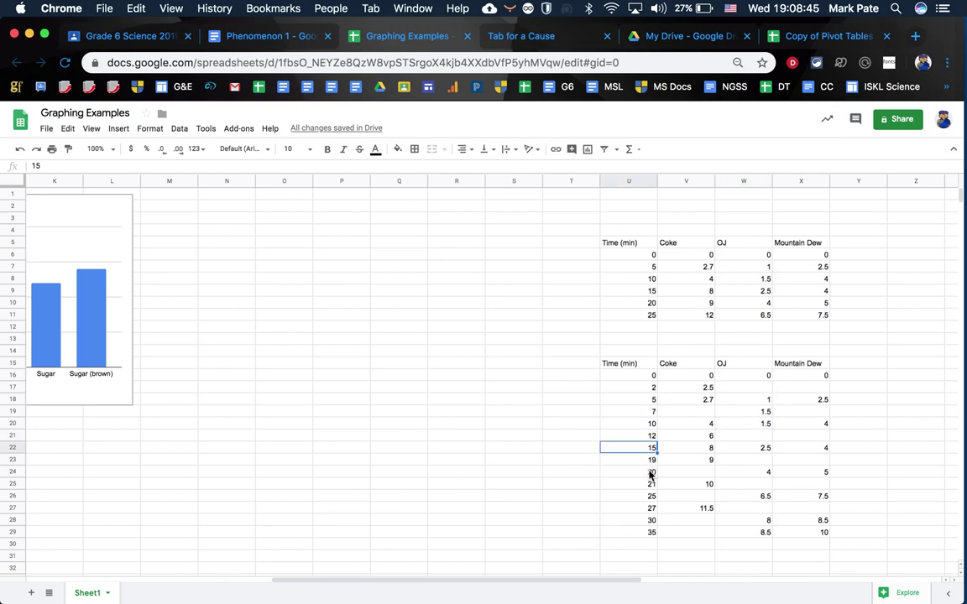
left_click(650, 473)
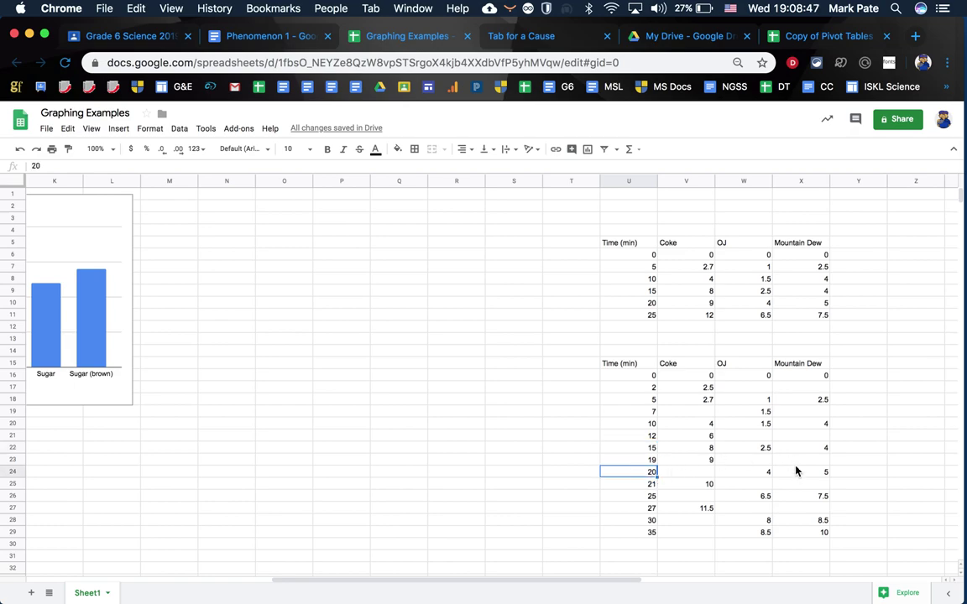
- Check the lower table's 20- and 25-minute rows, including the Coke cells, for missing measurements
left_click(648, 496)
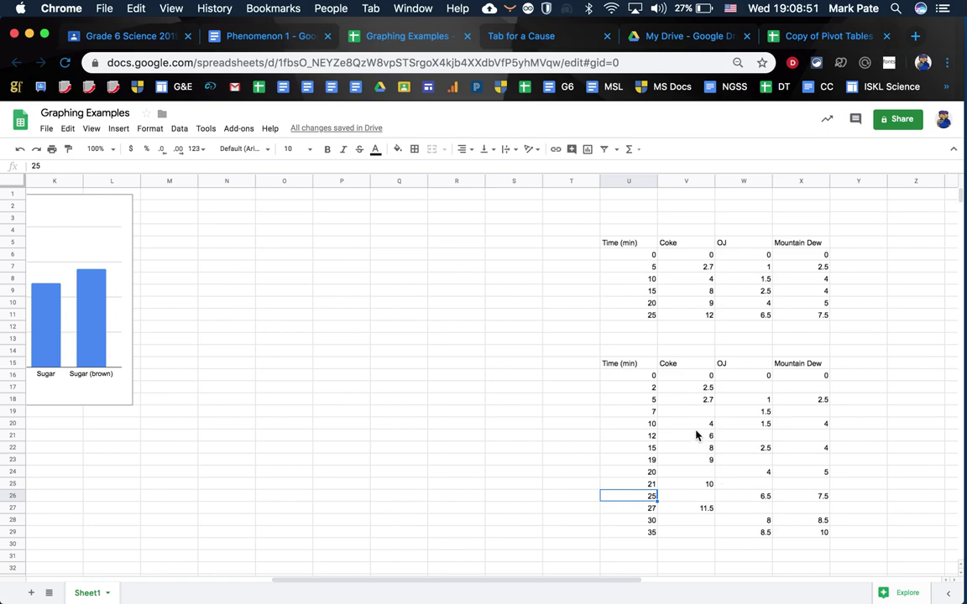
left_click(703, 476)
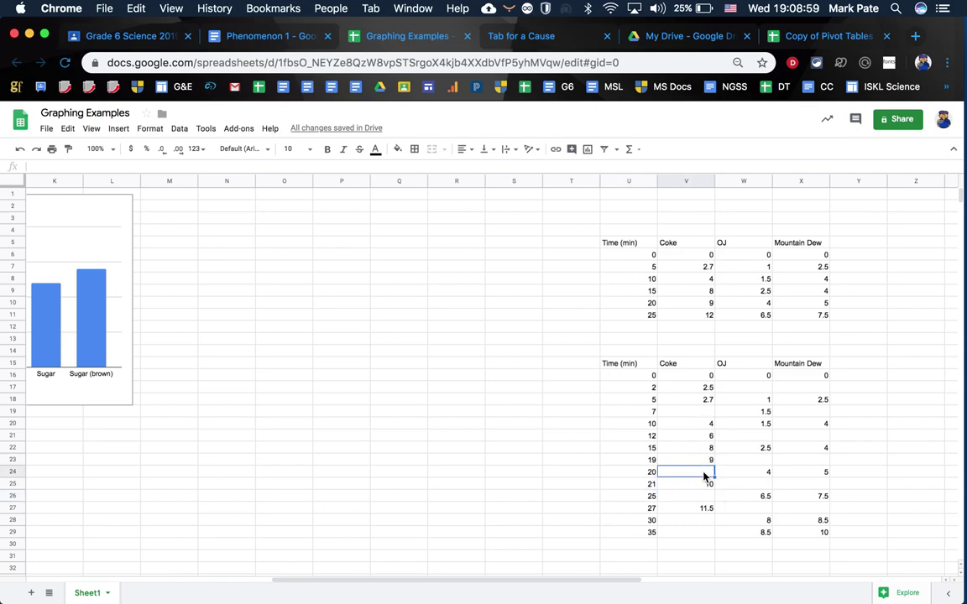
left_click(662, 497)
- Insert a line chart of Coke against Time (min) from the upper table's range U5:V11
left_click_drag(637, 243, 800, 317)
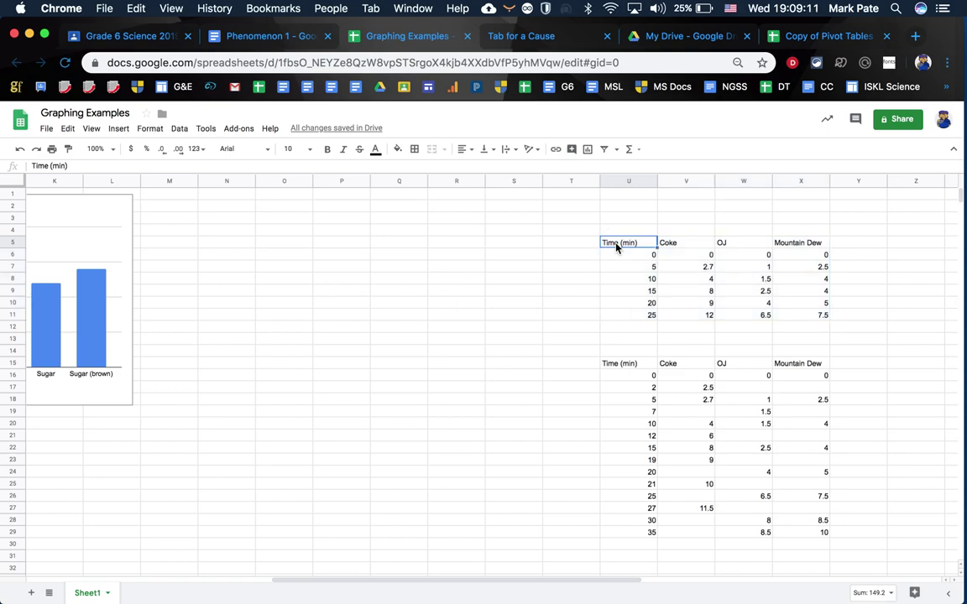
left_click(691, 313, "shift")
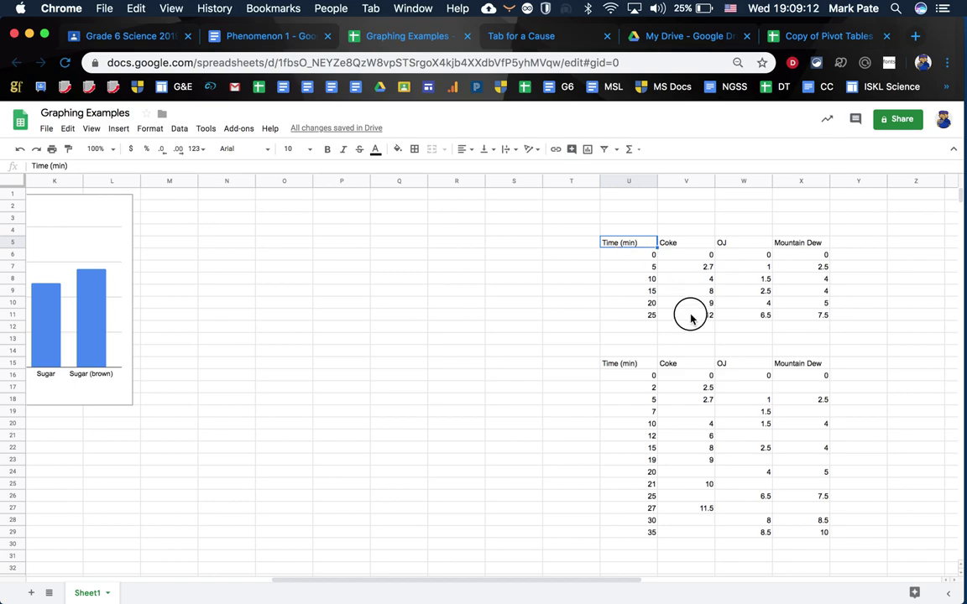
left_click(587, 150)
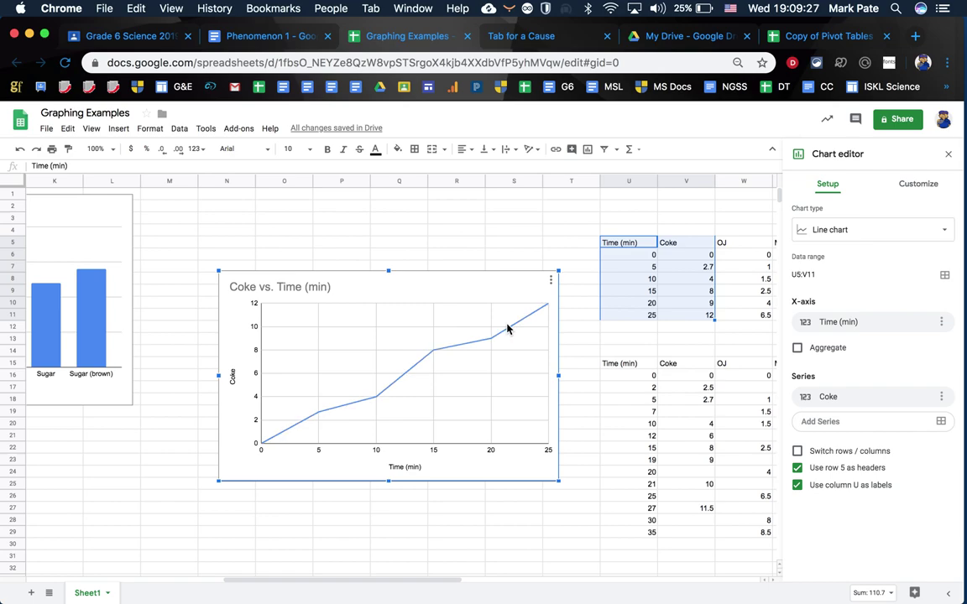
- Delete the Coke vs. Time (min) line chart and clear the cell selection
left_click(525, 294)
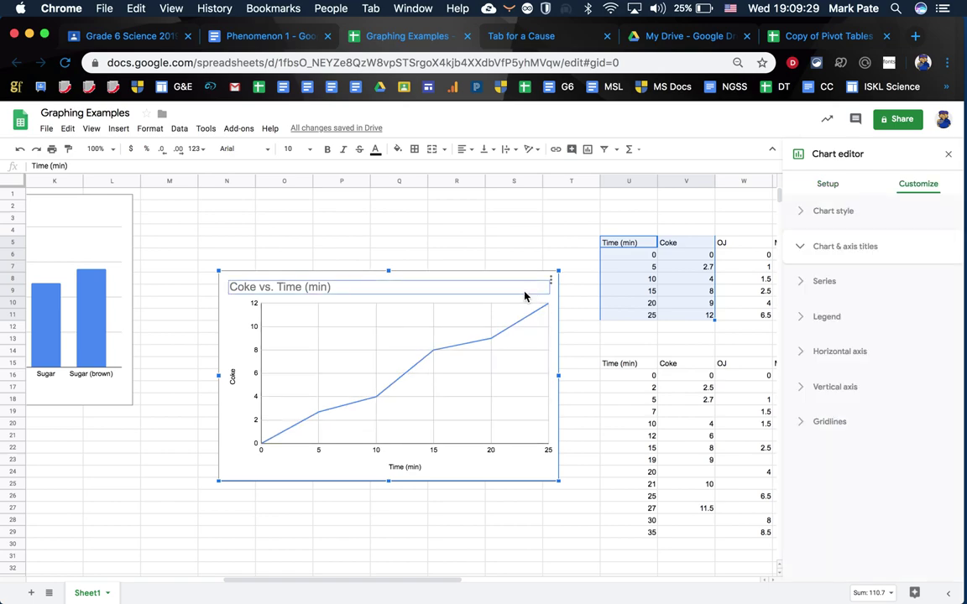
left_click(528, 282)
key("Delete")
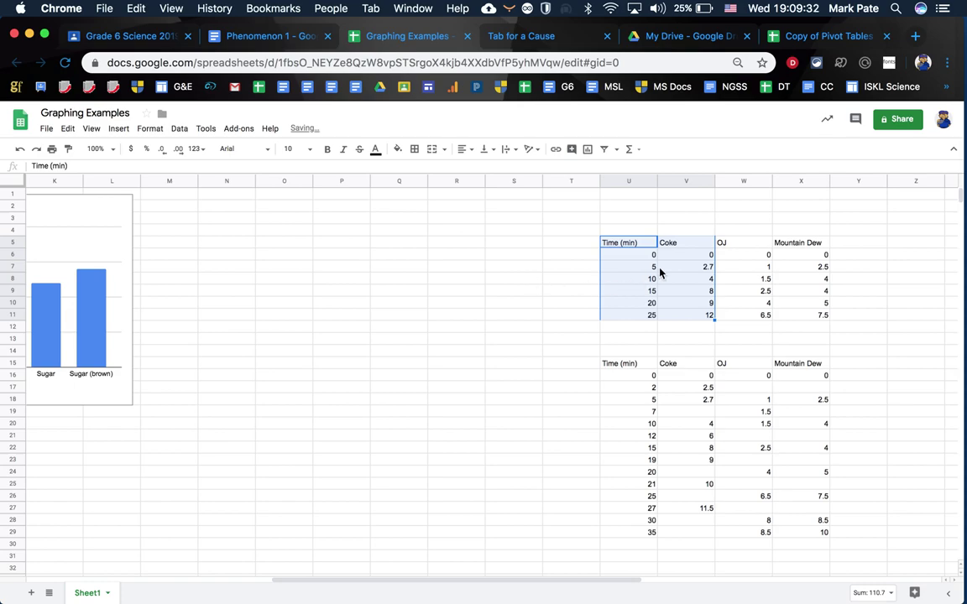
left_click(845, 245)
left_click(908, 246)
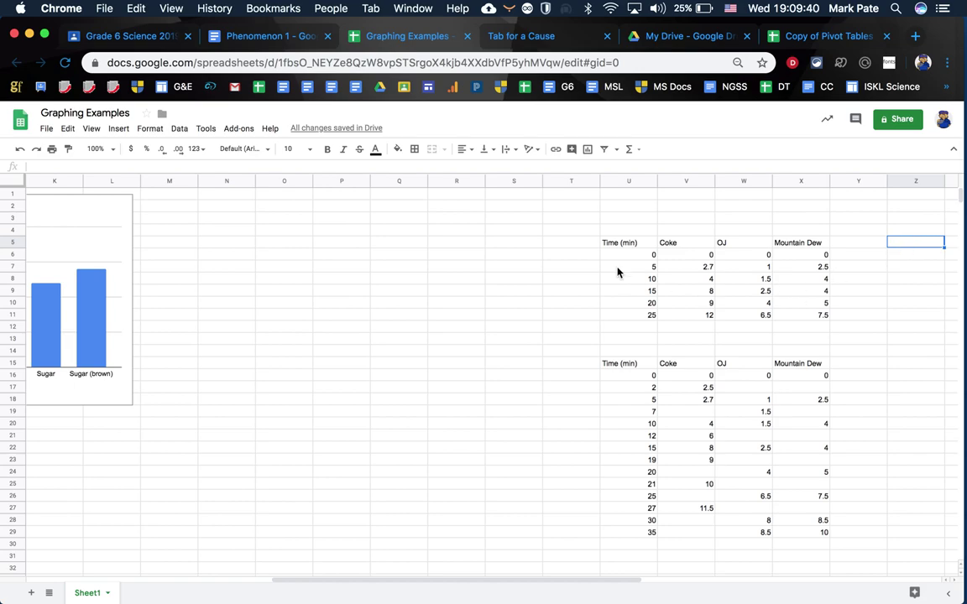
- Insert a line chart of Coke, OJ and Mountain Dew over time from U5:X11 and move it up beside the upper table
left_click_drag(626, 247, 636, 319)
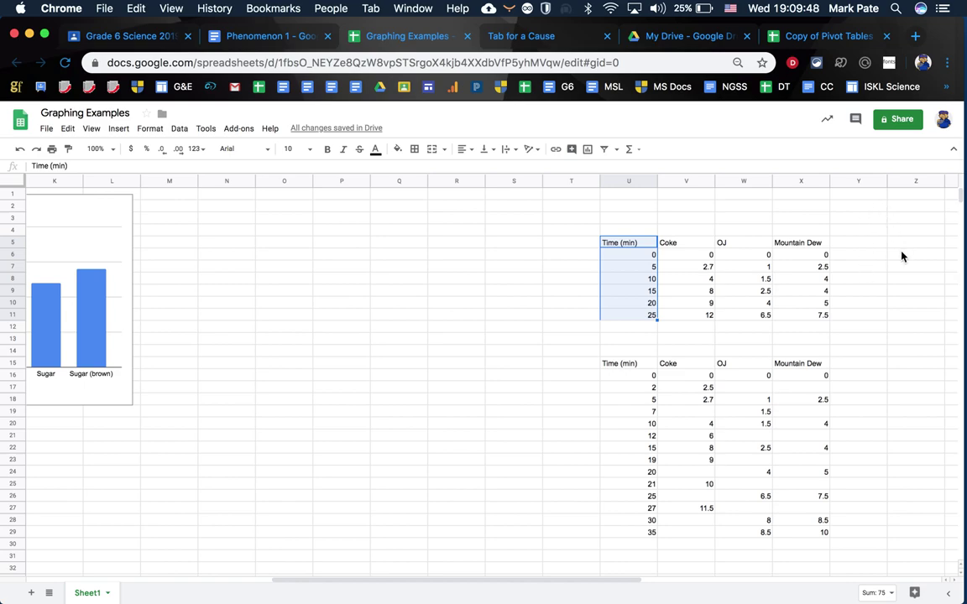
left_click(799, 316, "shift")
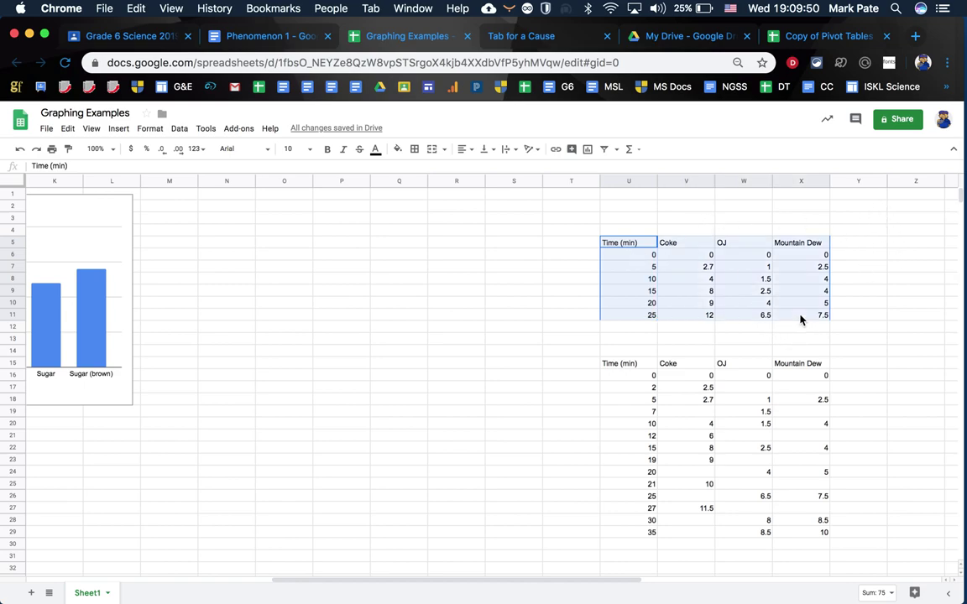
left_click(588, 150)
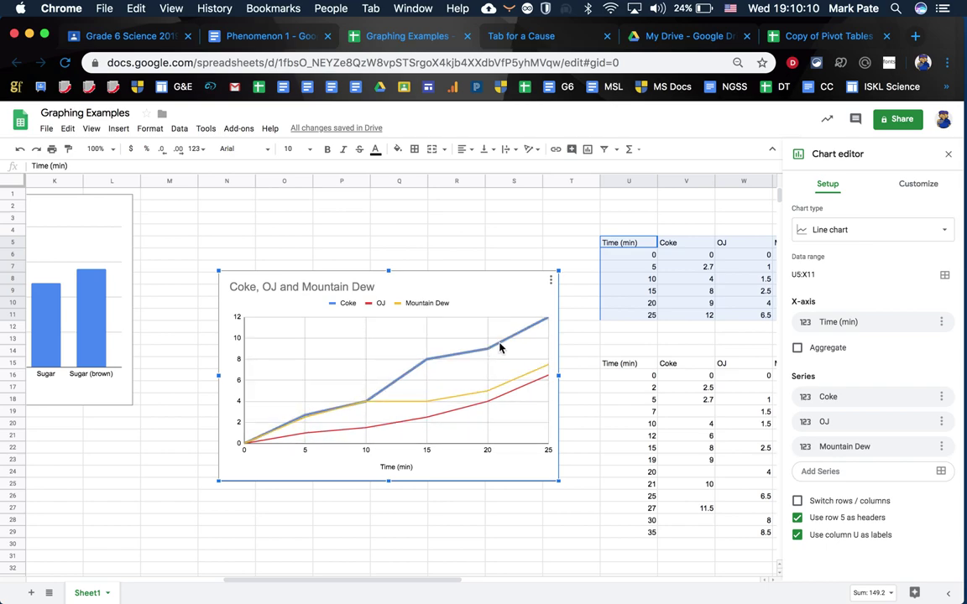
left_click_drag(504, 287, 492, 212)
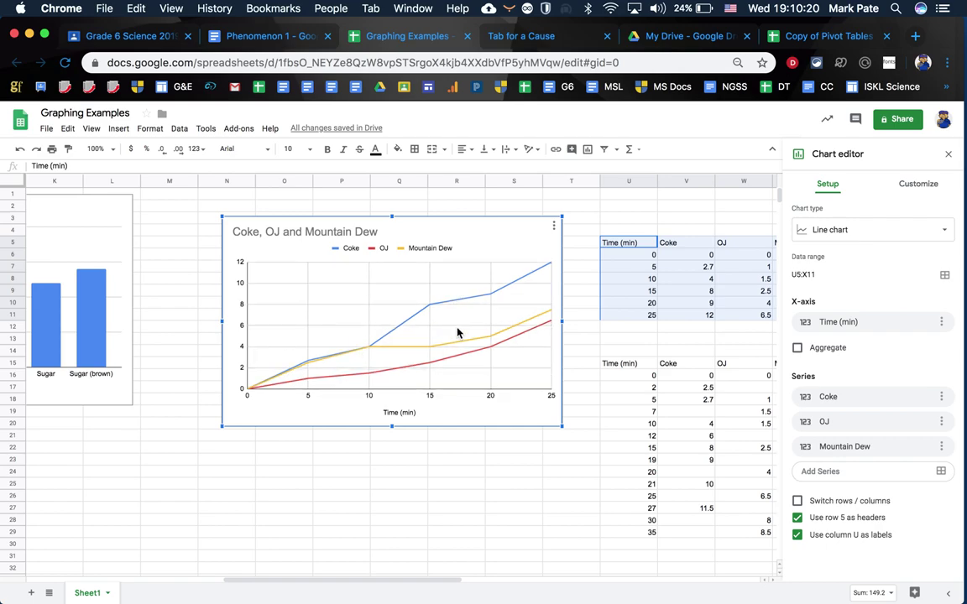
- Set the line chart's horizontal axis range to a minimum of 0 and a maximum of 30
left_click(923, 182)
left_click(915, 184)
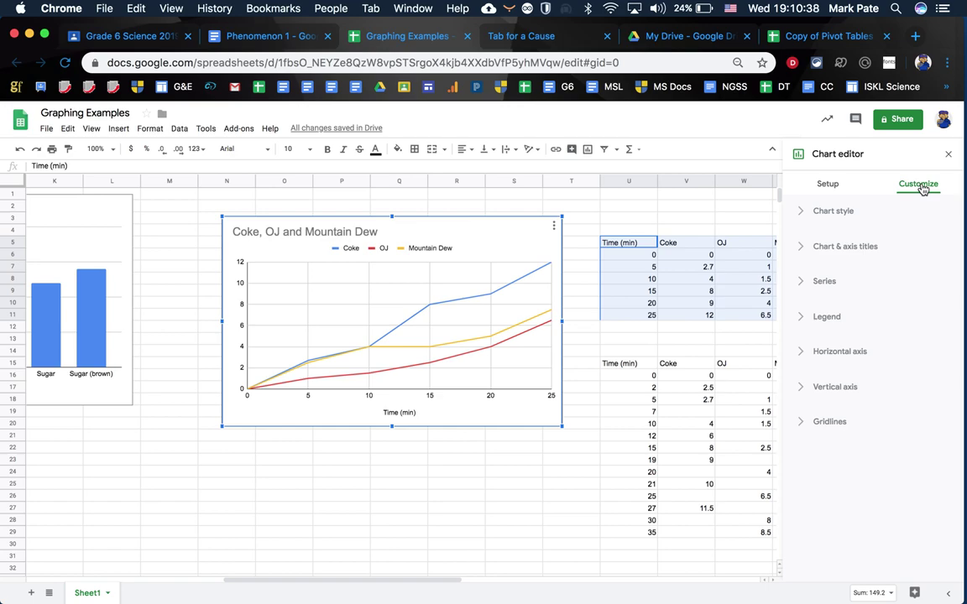
left_click(799, 352)
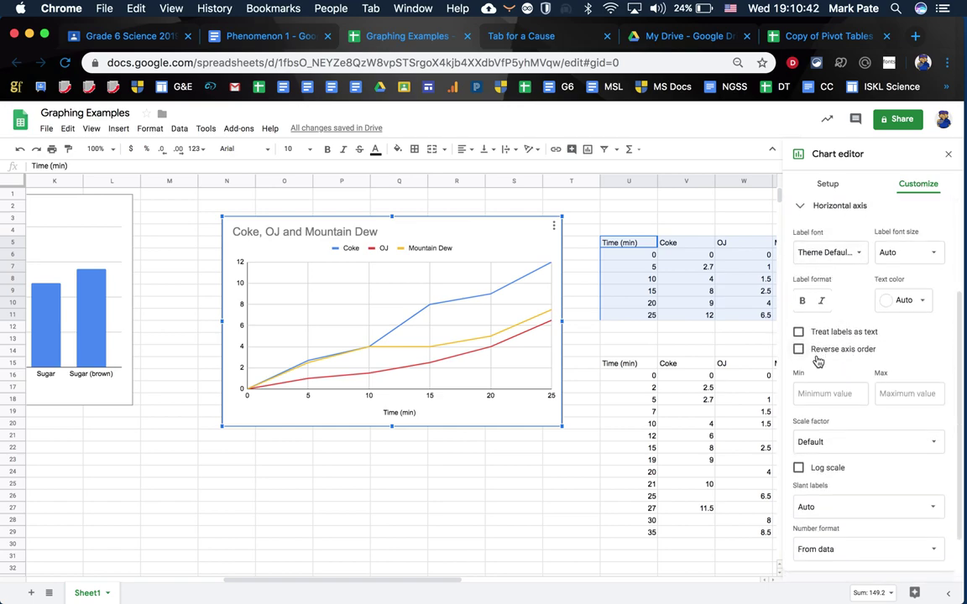
left_click(824, 393)
type("0")
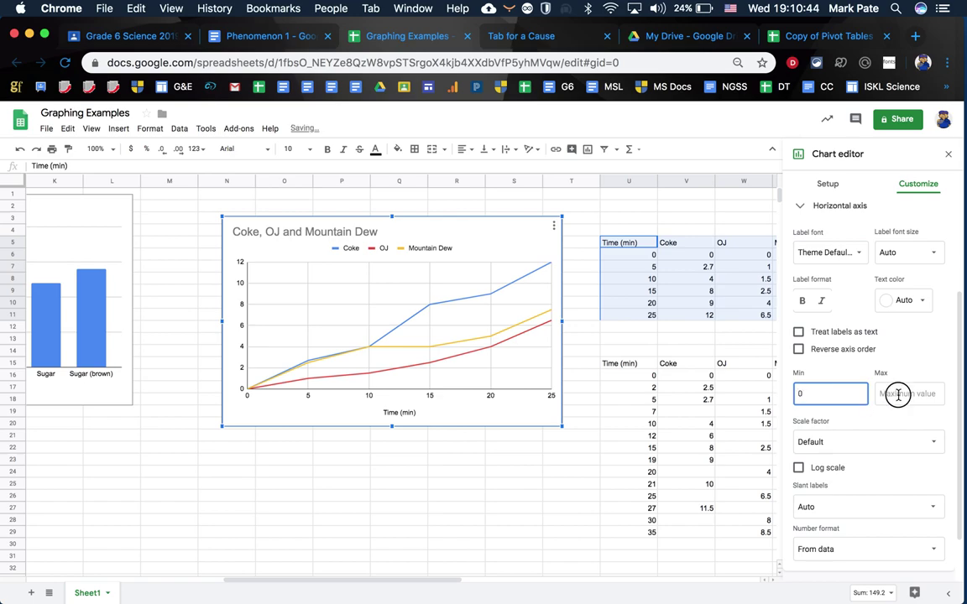
left_click(898, 393)
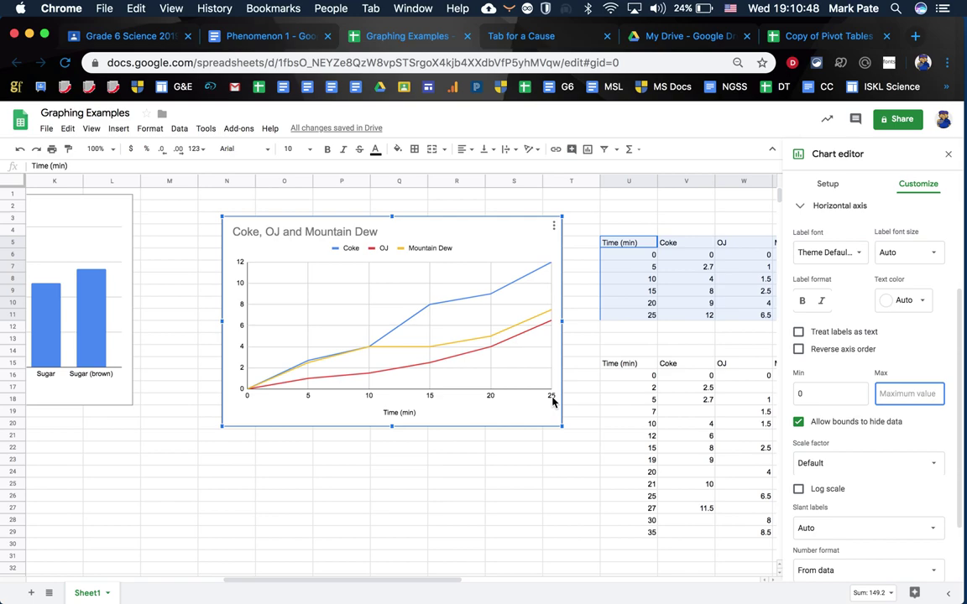
type("30")
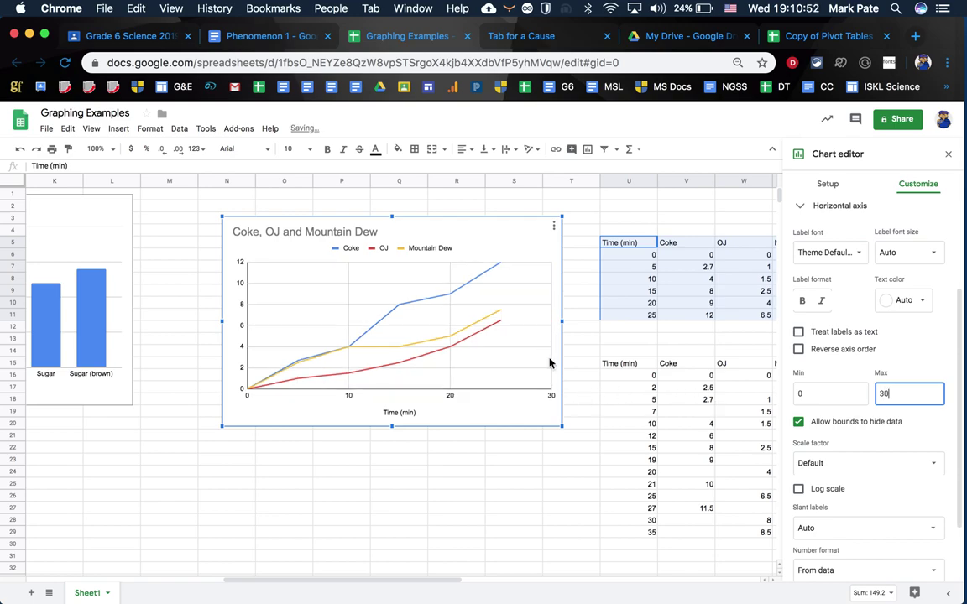
left_click(801, 206)
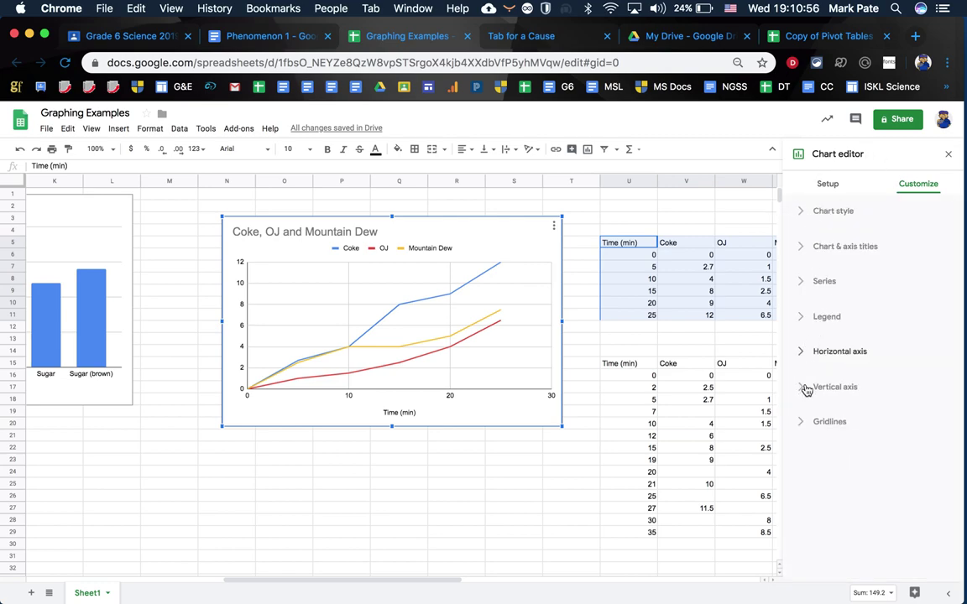
- Set the line chart's vertical axis range to a minimum of 0 and a maximum of 14
left_click(807, 391)
scroll(863, 398, "down", 4)
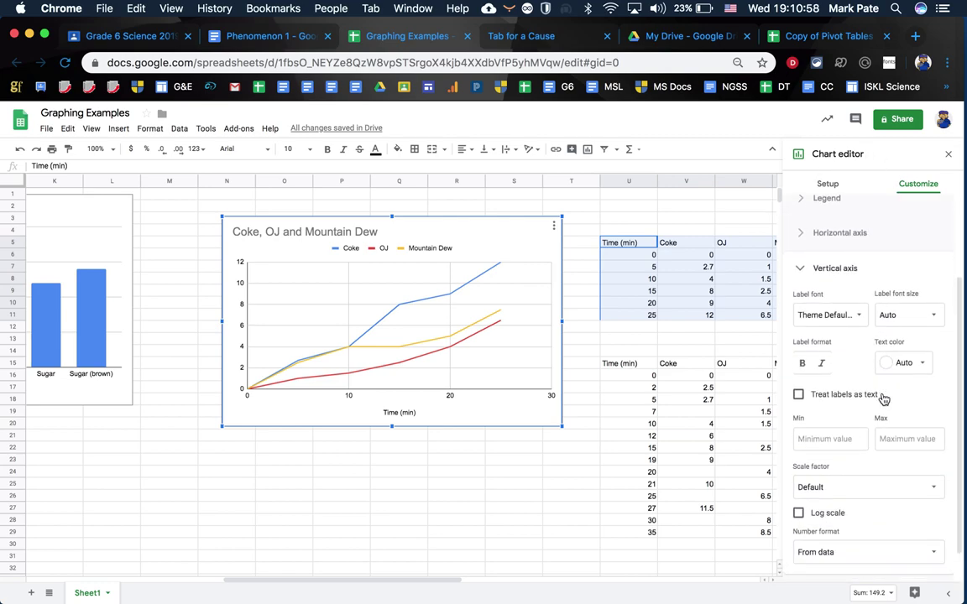
left_click(842, 409)
type("0")
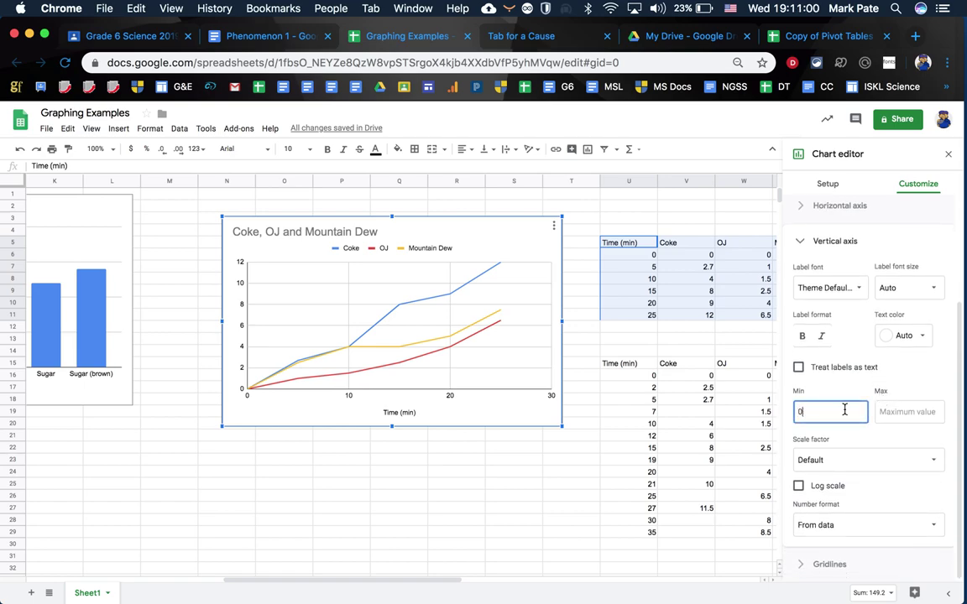
left_click(890, 411)
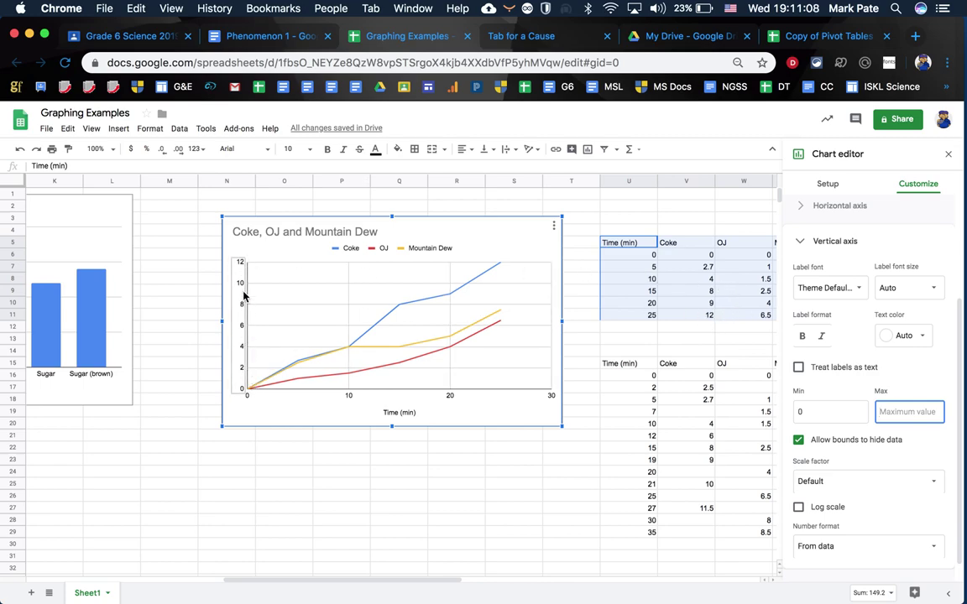
type("14")
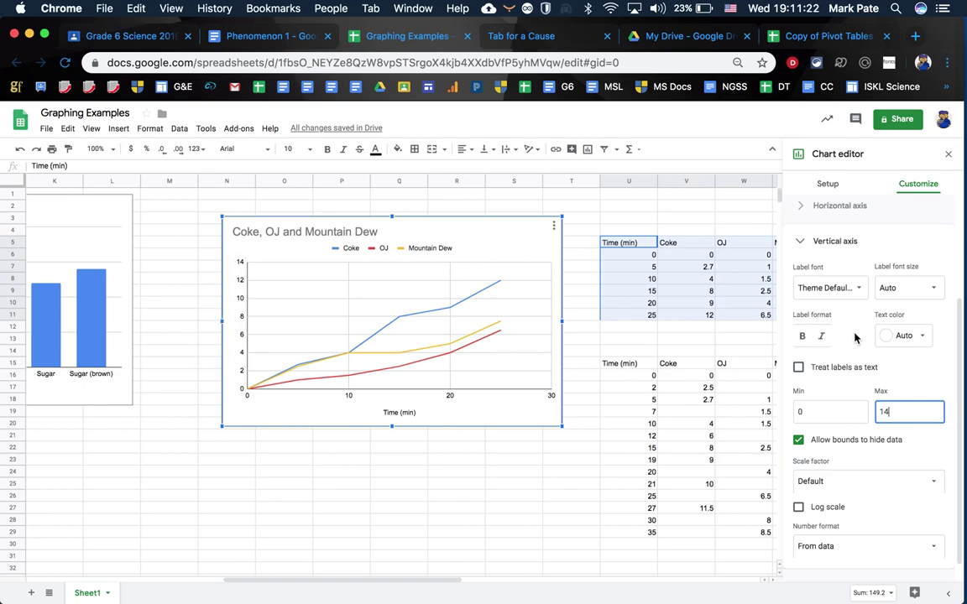
- Add the vertical axis title "Height of Foam (cm)" to the line chart
scroll(905, 357, "down", 1)
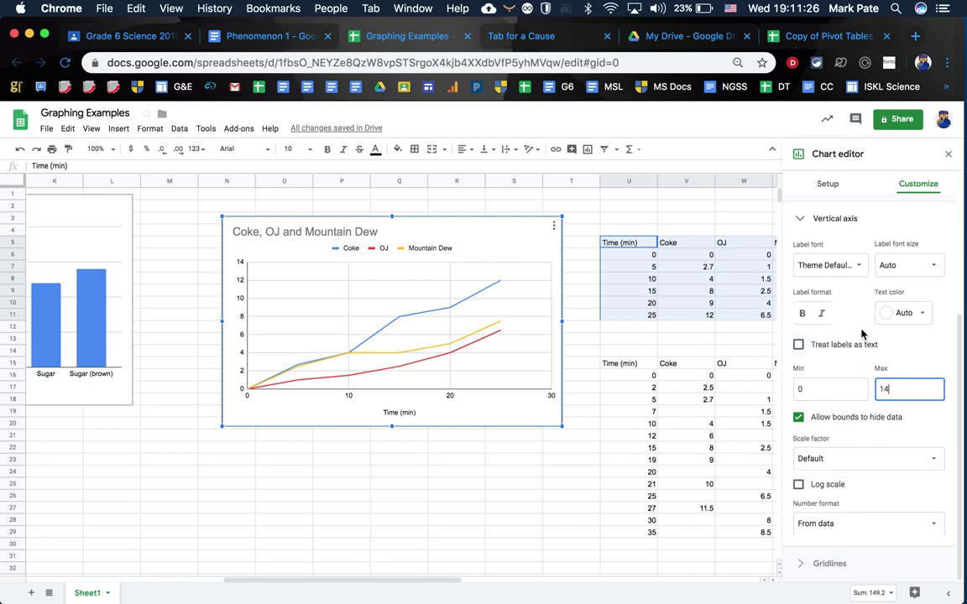
scroll(862, 334, "up", 4)
scroll(862, 334, "down", 2)
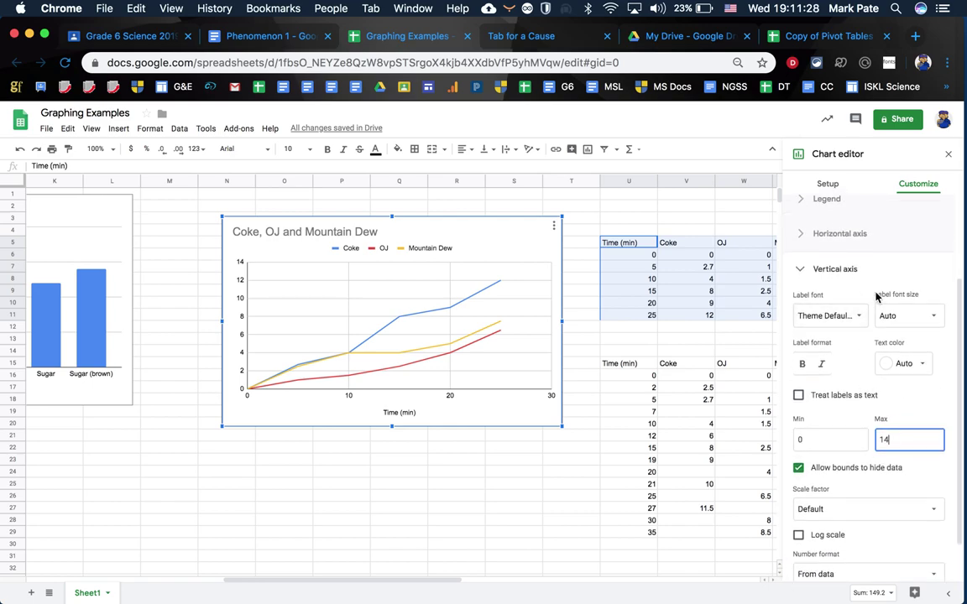
scroll(843, 377, "down", 2)
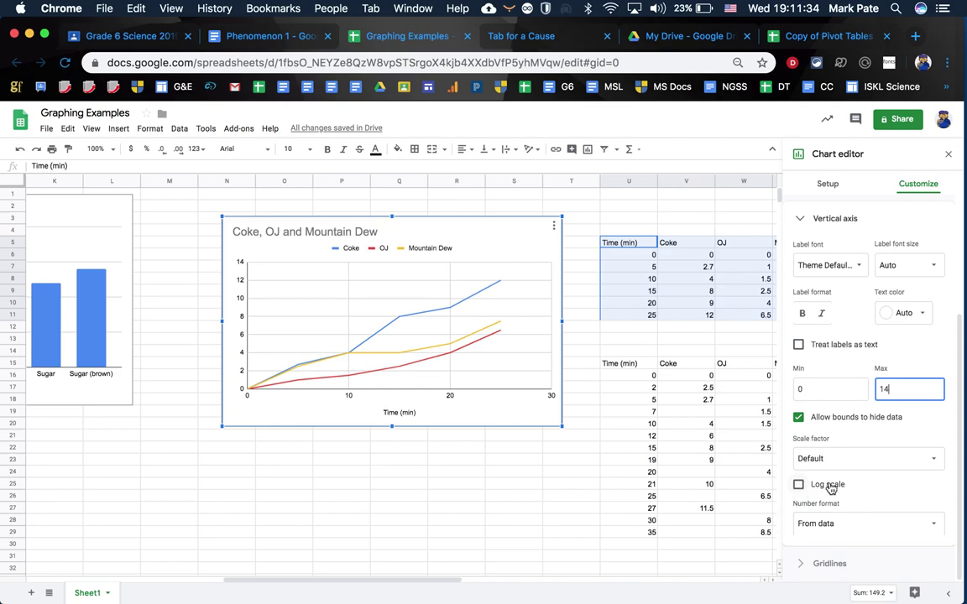
scroll(851, 430, "up", 4)
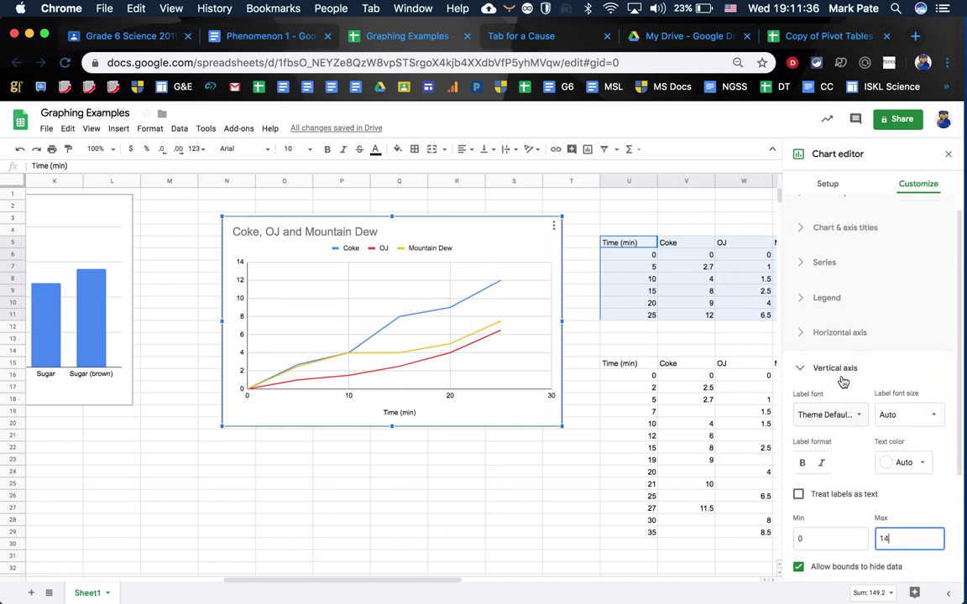
left_click(832, 228)
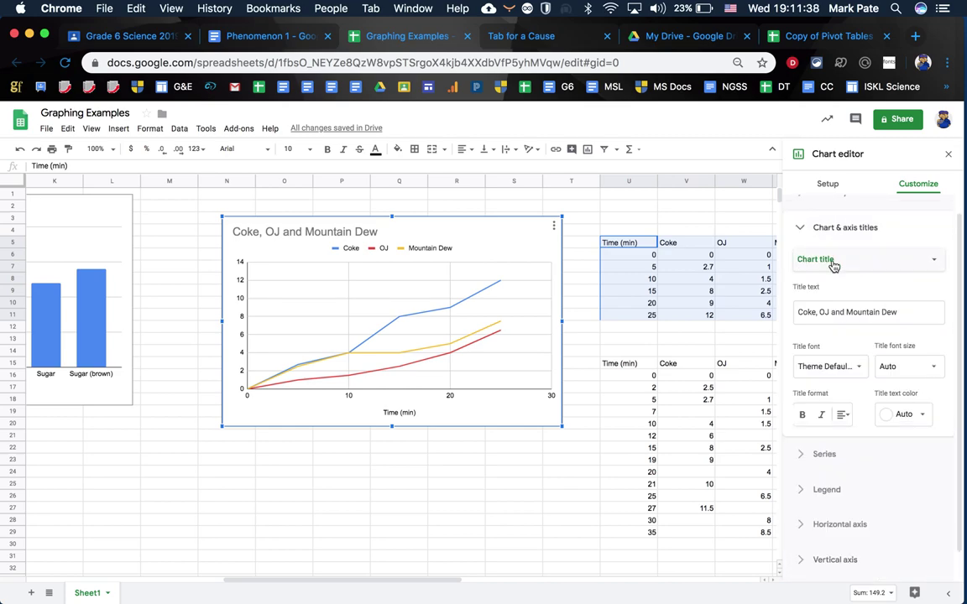
left_click(833, 263)
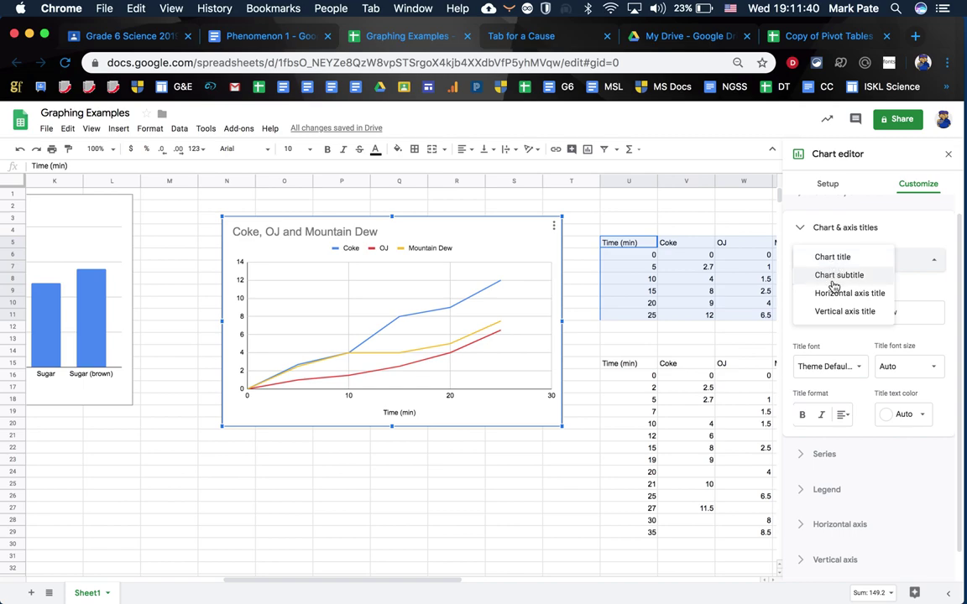
left_click(832, 313)
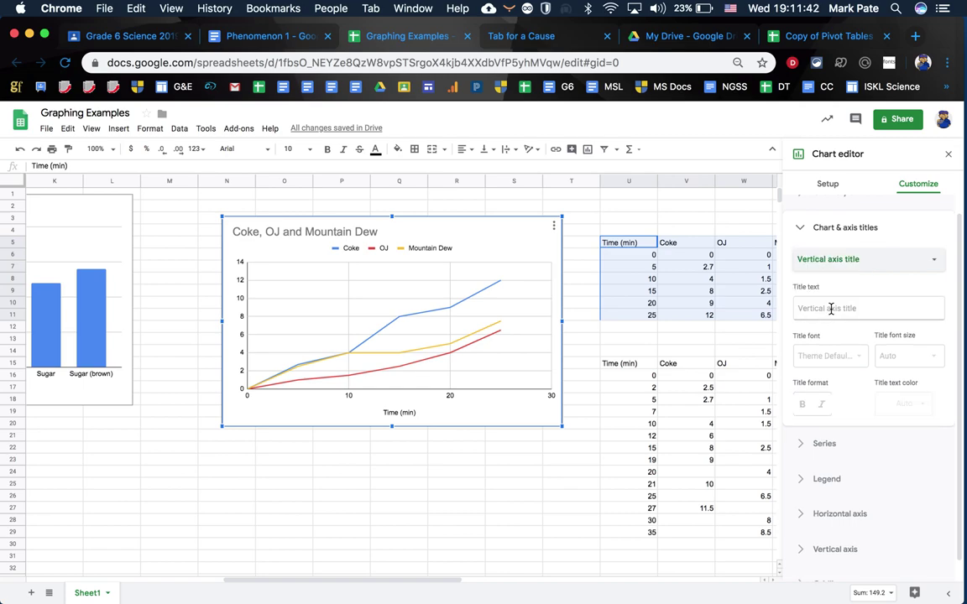
left_click(823, 306)
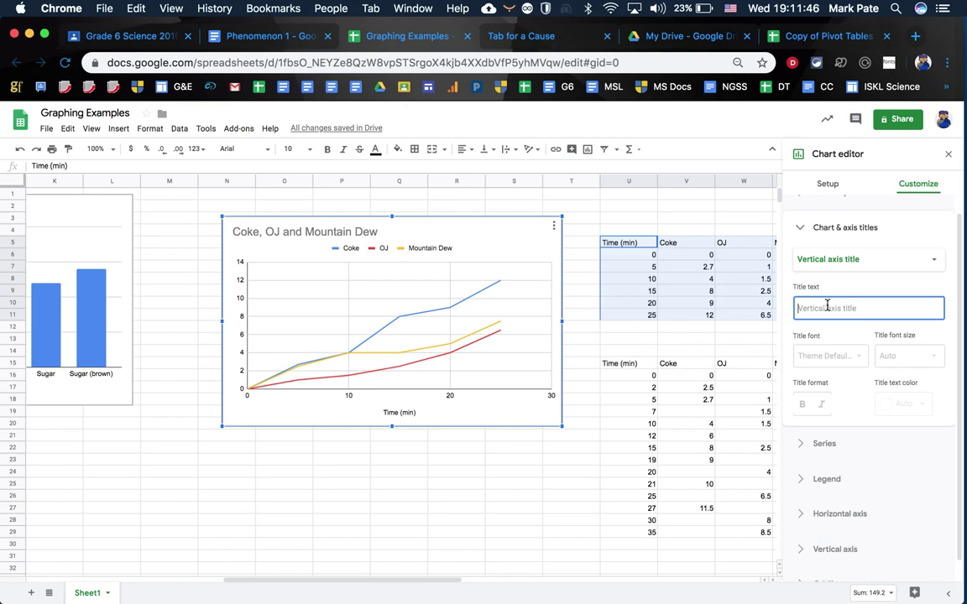
type("Heigh")
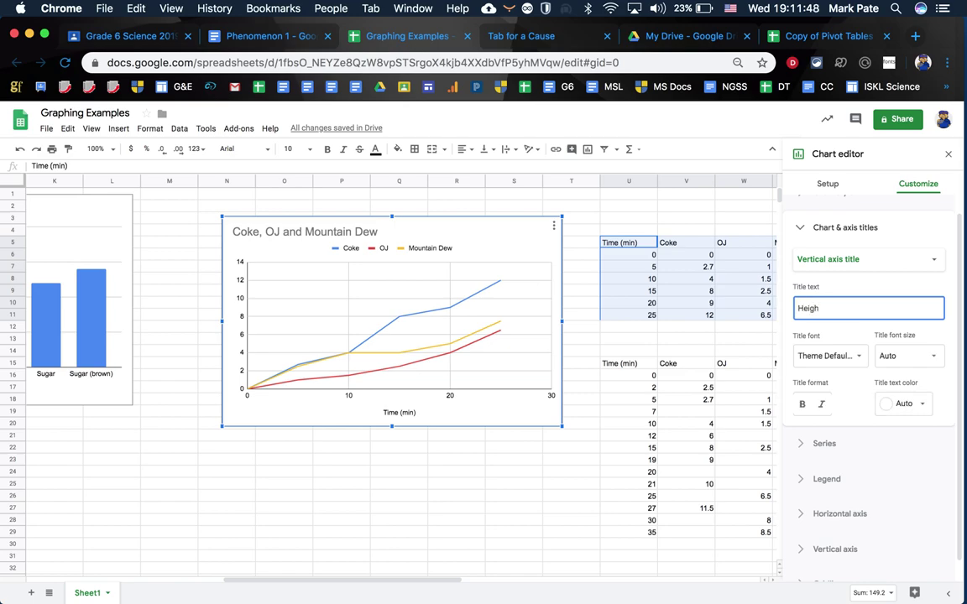
type(" o")
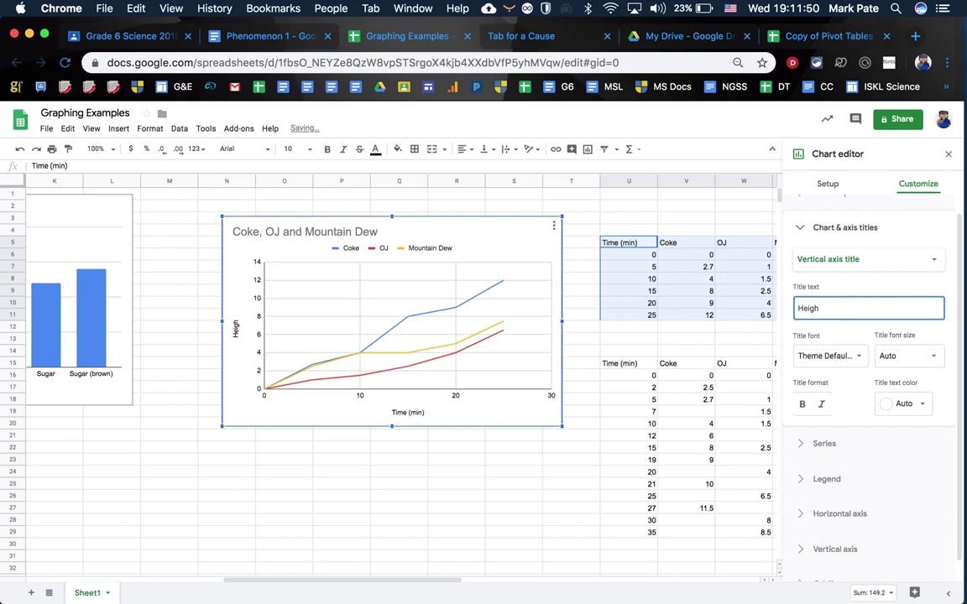
type("t of Foam (cm)")
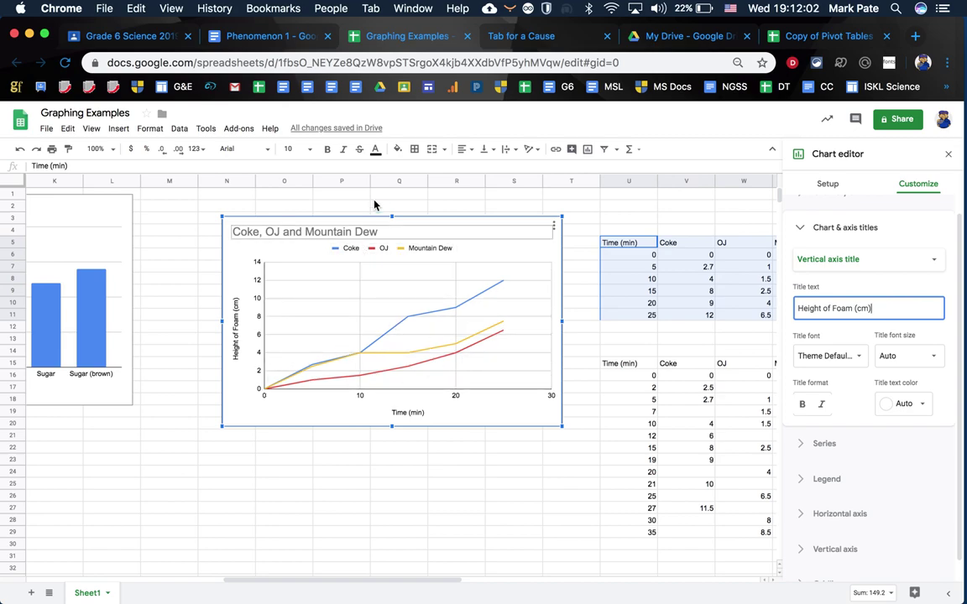
- Change the line chart's title to "Height of Foam over Time" and close the chart editor
left_click(812, 259)
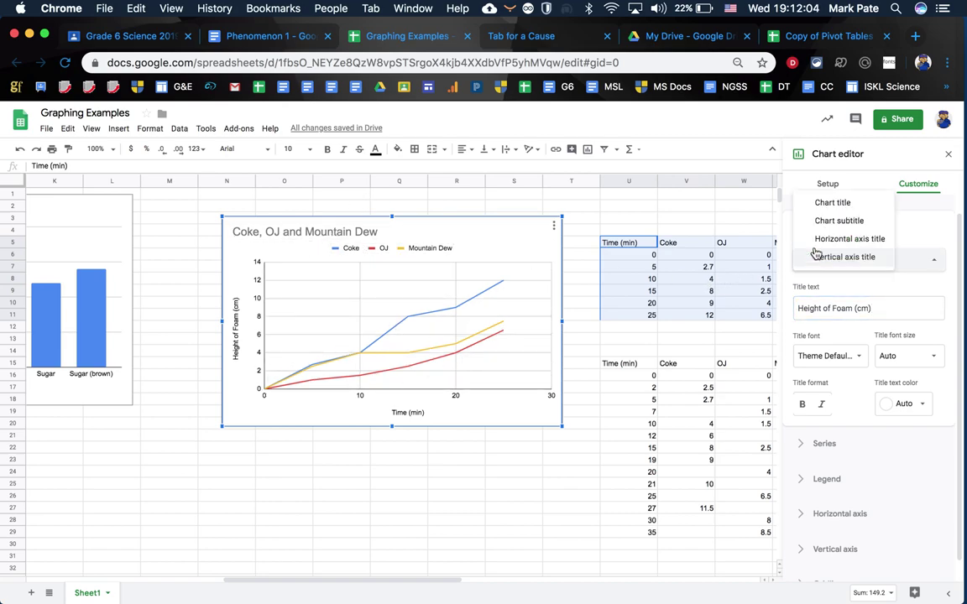
left_click(818, 200)
left_click(830, 313)
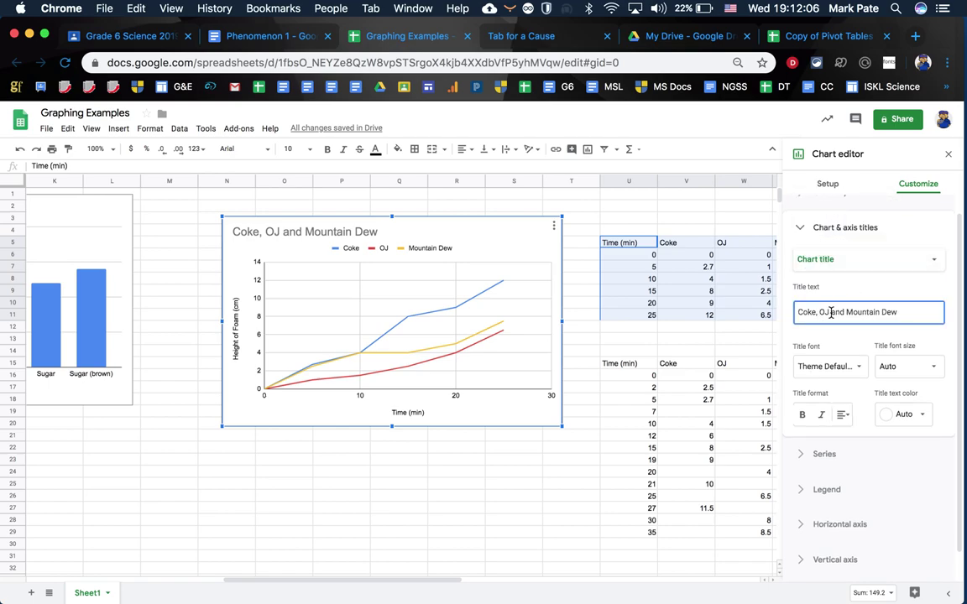
key("super+a")
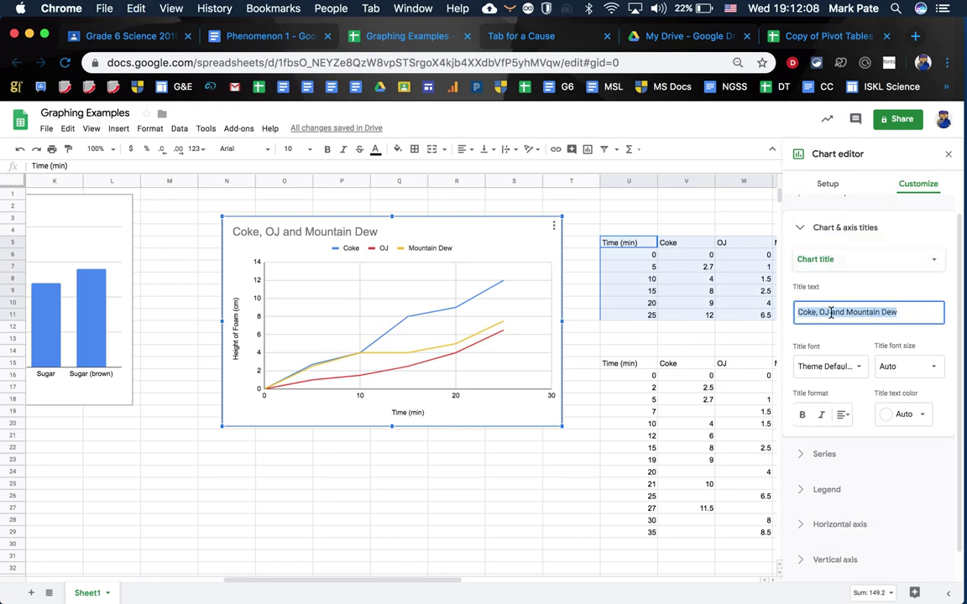
type("Height of Foam o")
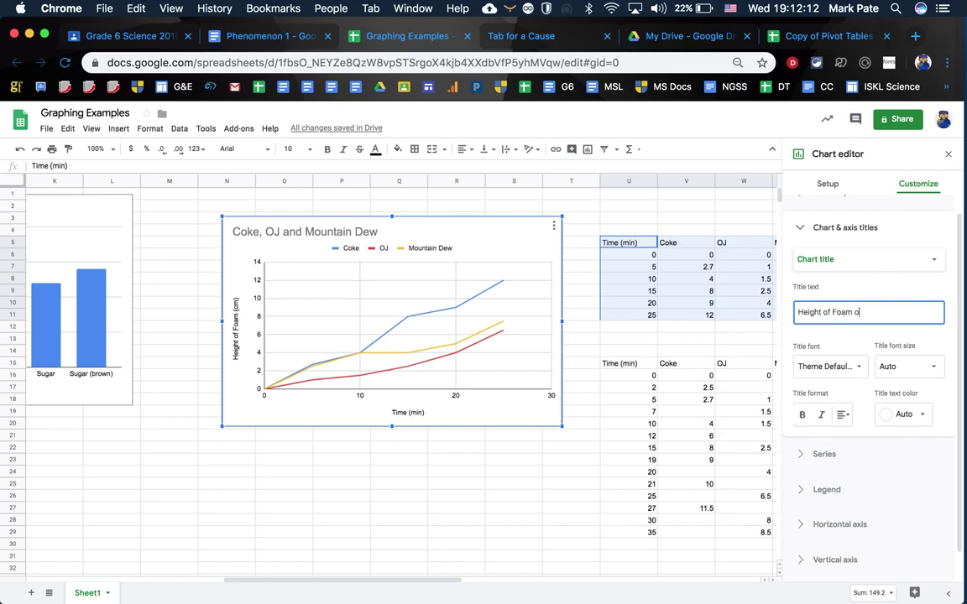
type("ver Time")
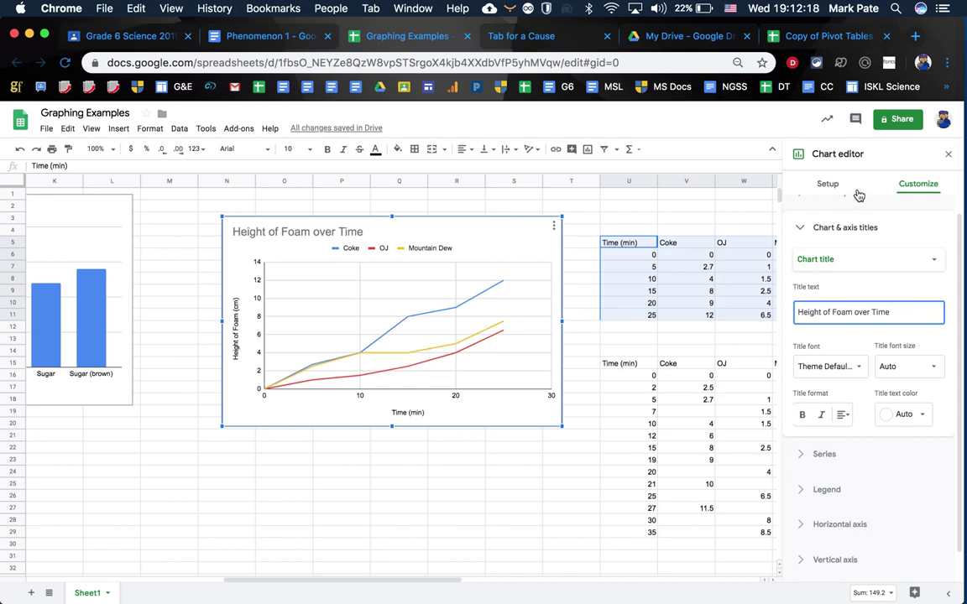
left_click(949, 156)
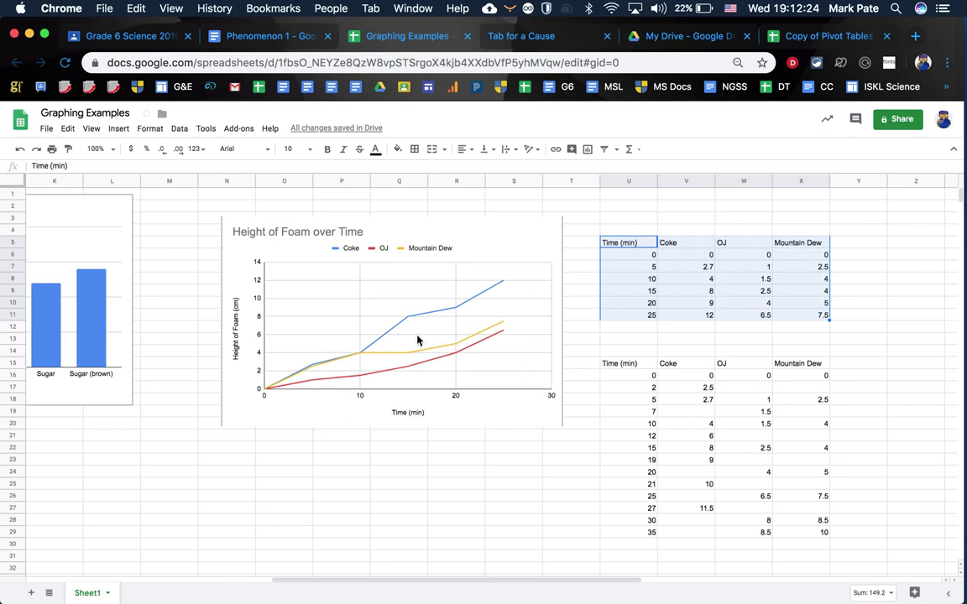
left_click(297, 336)
scroll(297, 336, "left", 2)
scroll(297, 336, "left", 10)
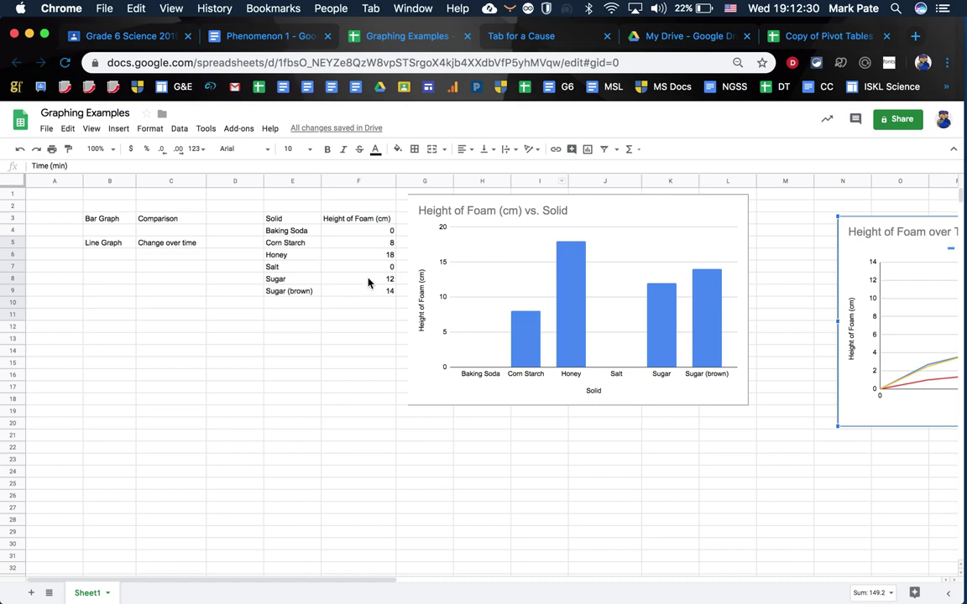
scroll(806, 356, "right", 5)
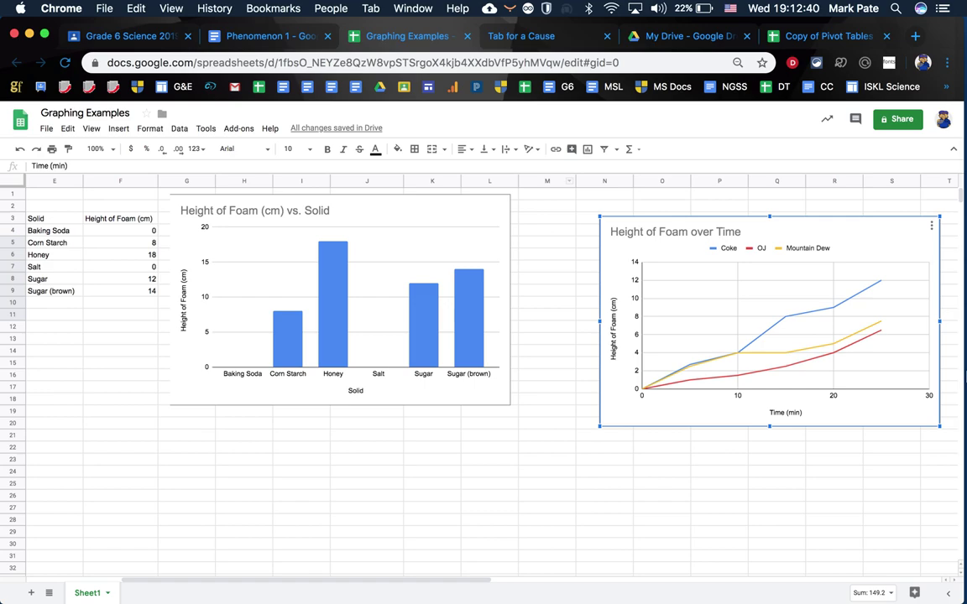
left_click(921, 401)
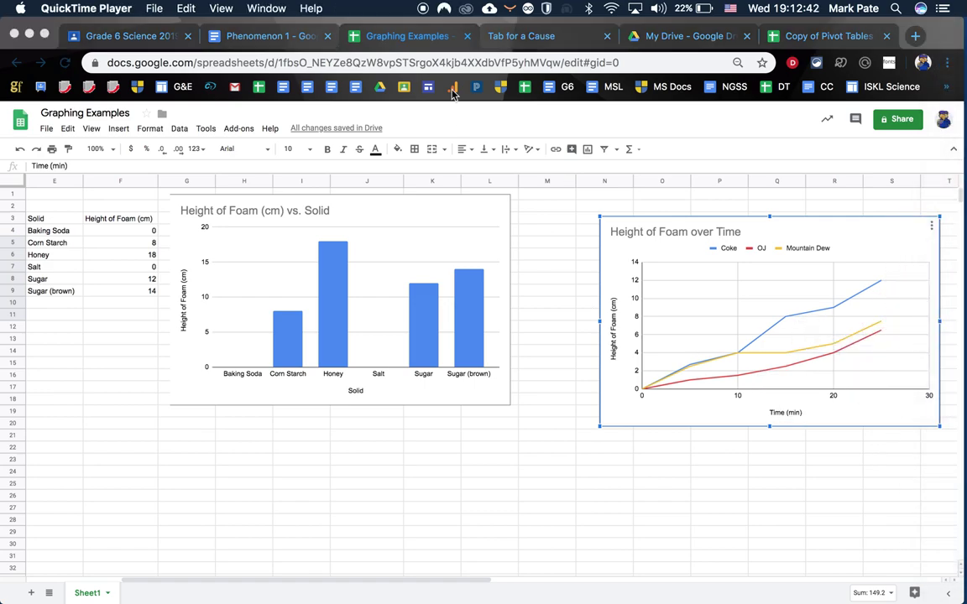